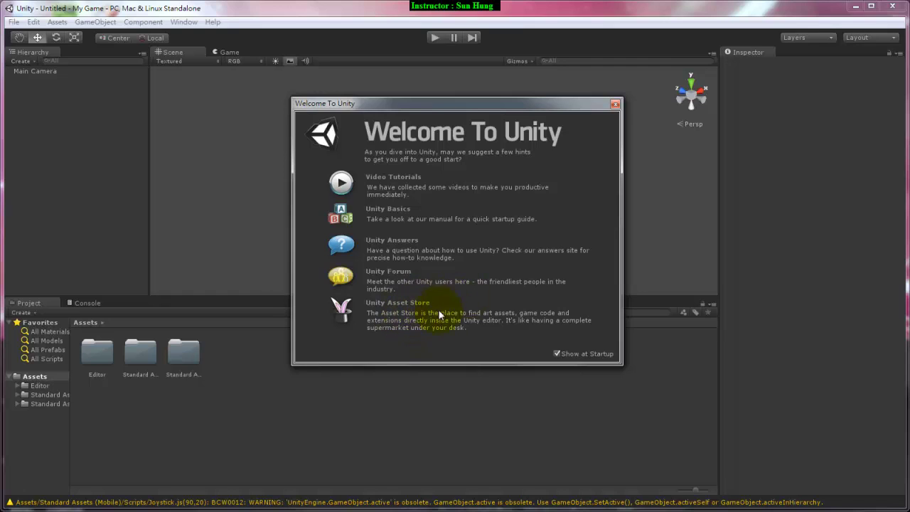
- Dismiss the Welcome To Unity window and expand the Console's six obsolete-API warnings
left_click(614, 104)
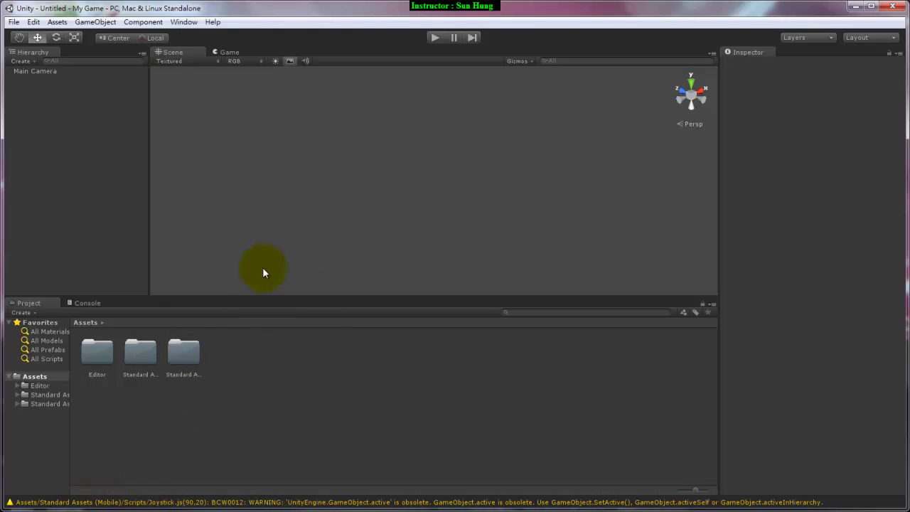
left_click(87, 304)
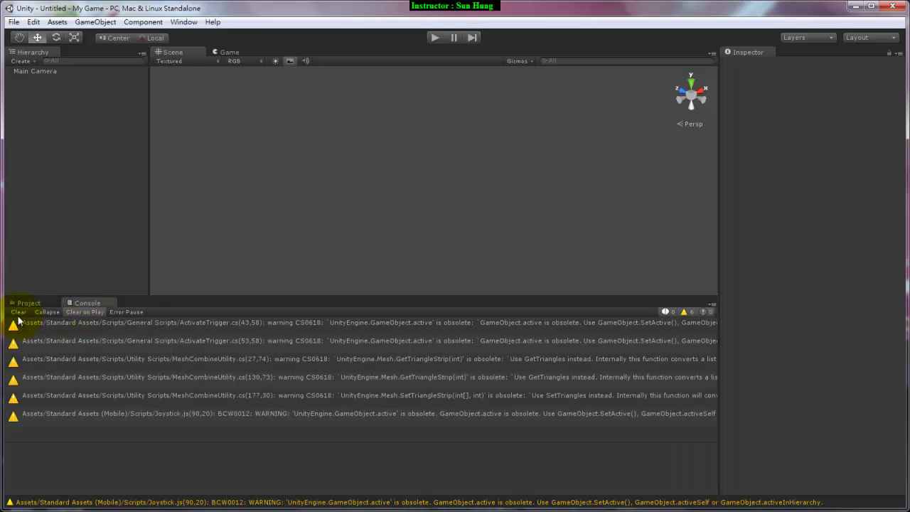
- Clear the Console warnings, return to the Project's Assets folders, and select the Move tool
left_click(18, 311)
left_click(35, 305)
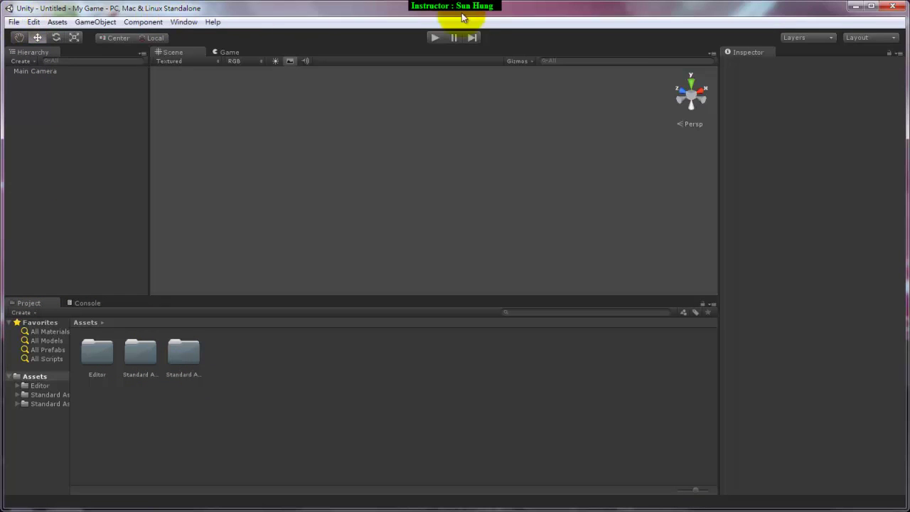
left_click(37, 38)
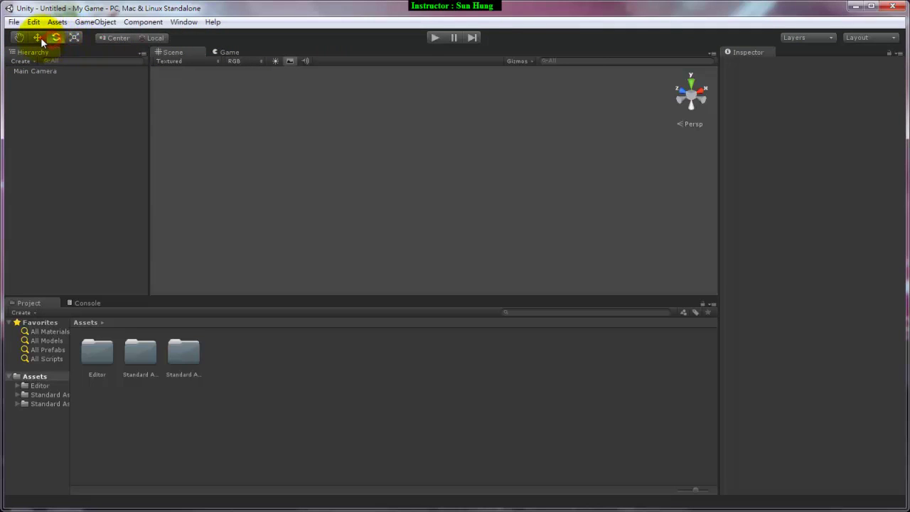
left_click(38, 37)
- Try the Scale and Hand tools, then switch handle orientation to Global and back to Local
key("r")
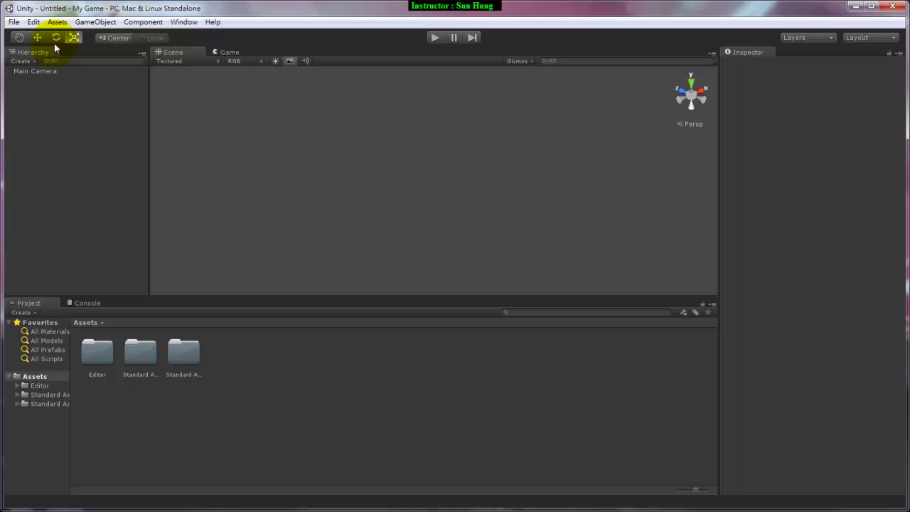
key("q")
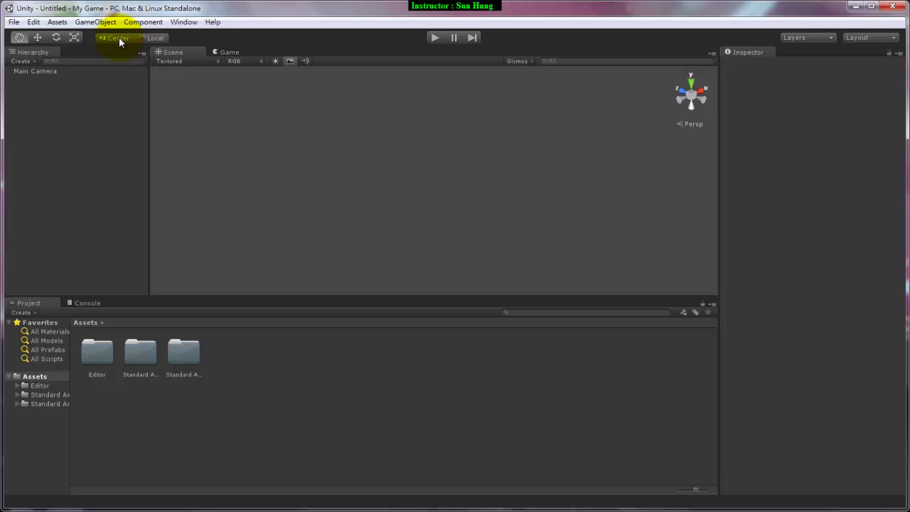
left_click(155, 39)
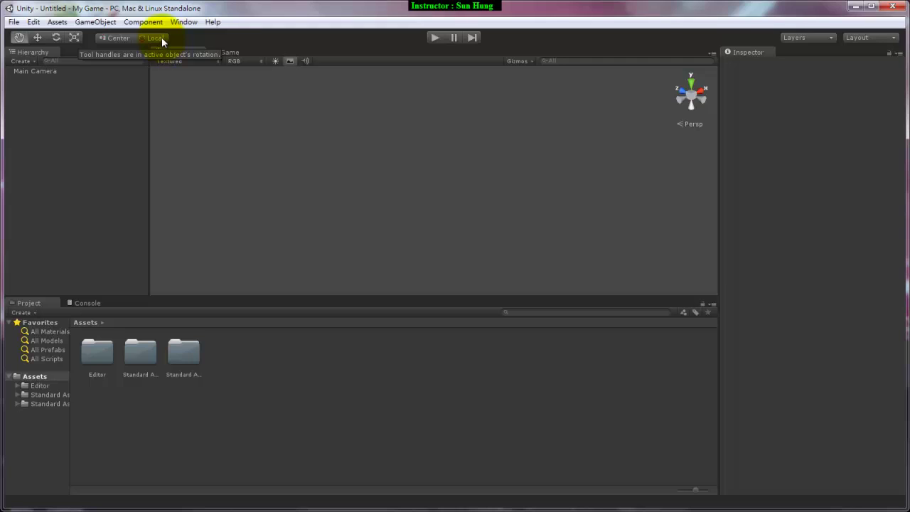
left_click(157, 40)
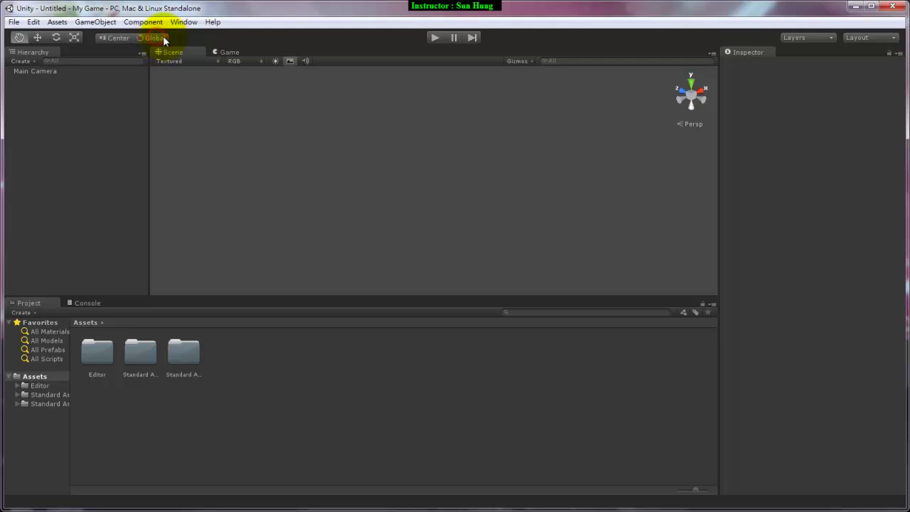
left_click(162, 38)
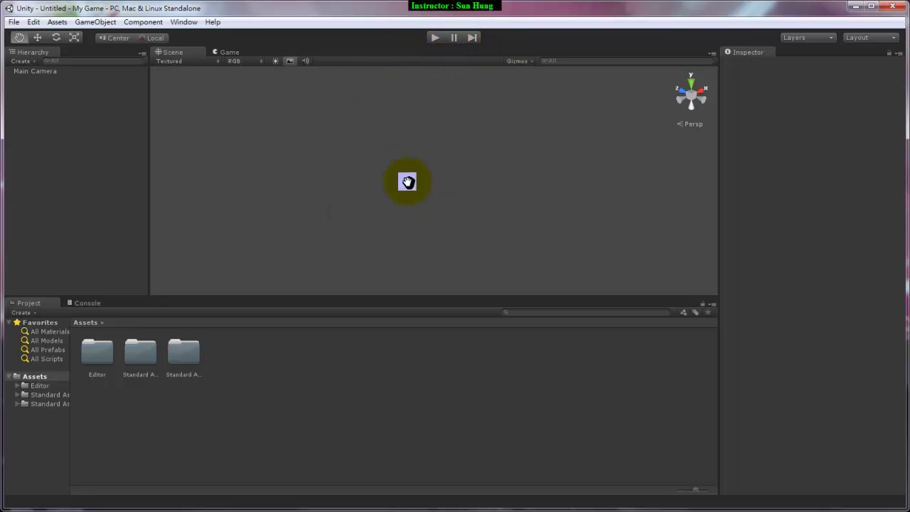
left_click(221, 53)
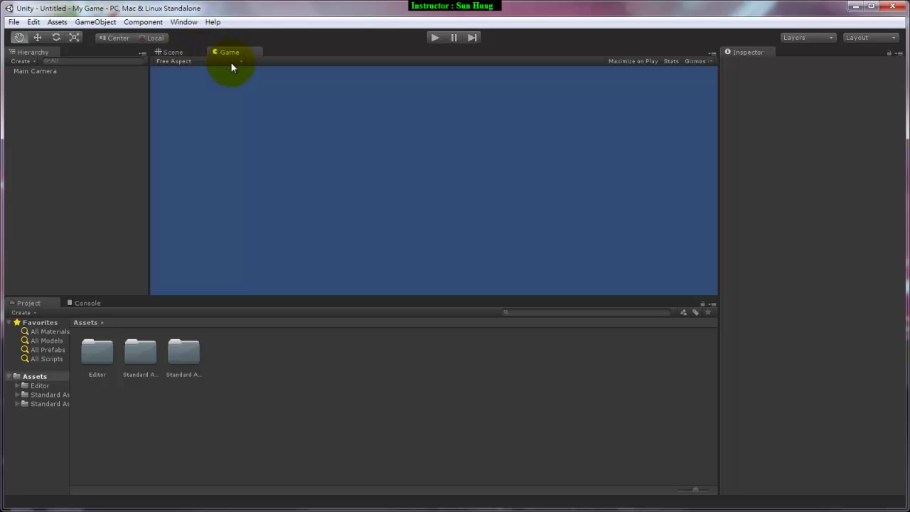
left_click(169, 54)
left_click(434, 39)
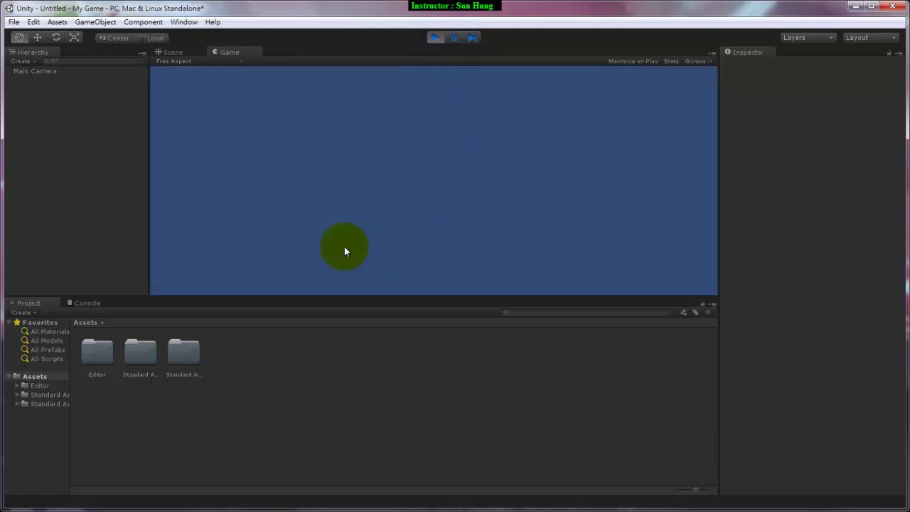
left_click(437, 38)
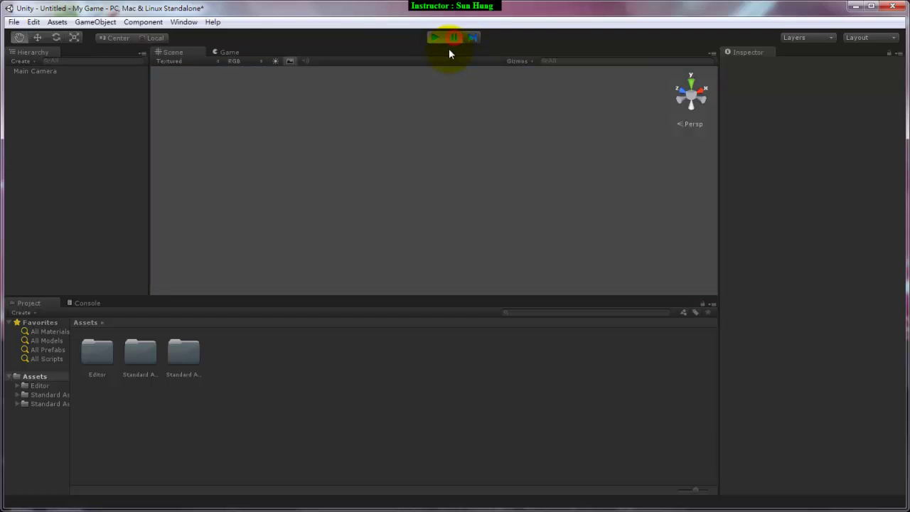
left_click(441, 39)
left_click(439, 38)
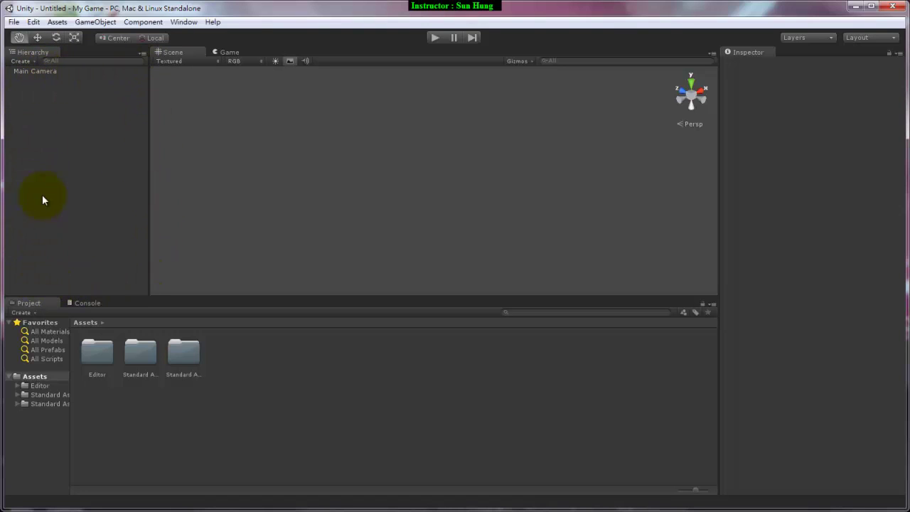
- Inspect Main Camera's components, view the scene through the Game tab, then return to Scene view
left_click(44, 71)
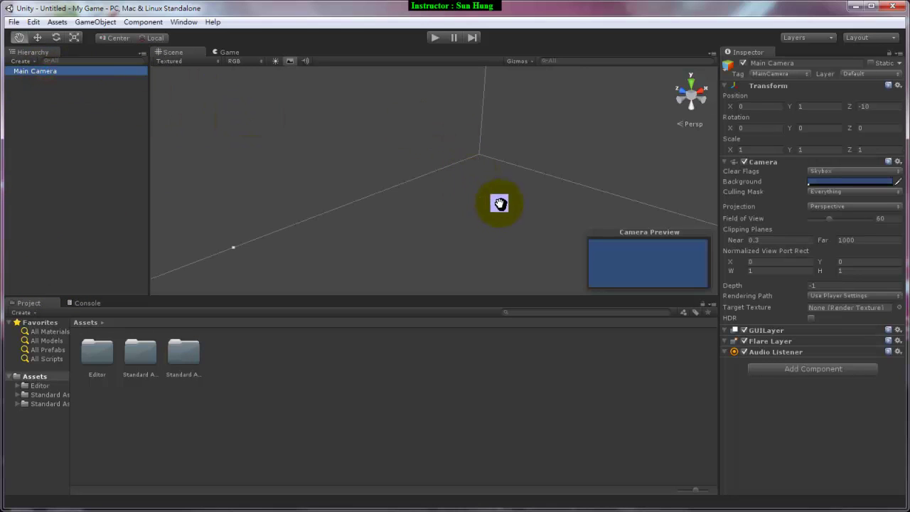
left_click(270, 153)
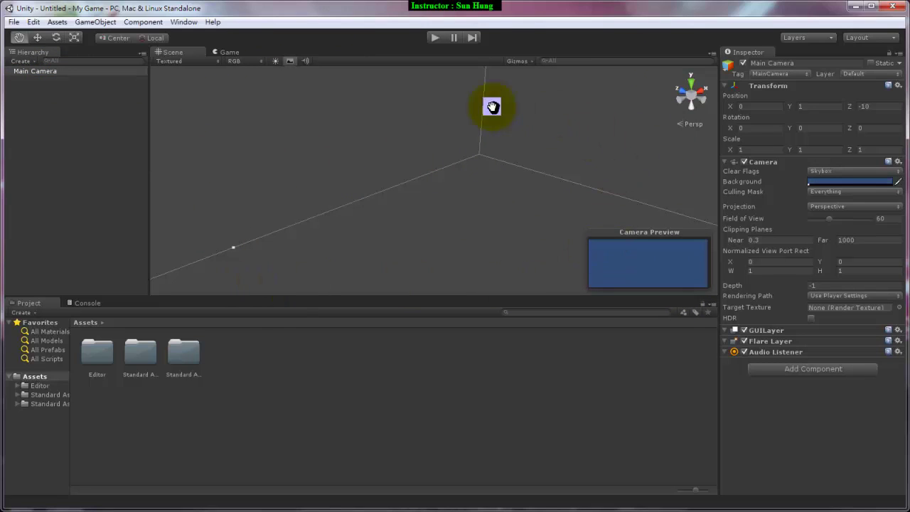
left_click(233, 52)
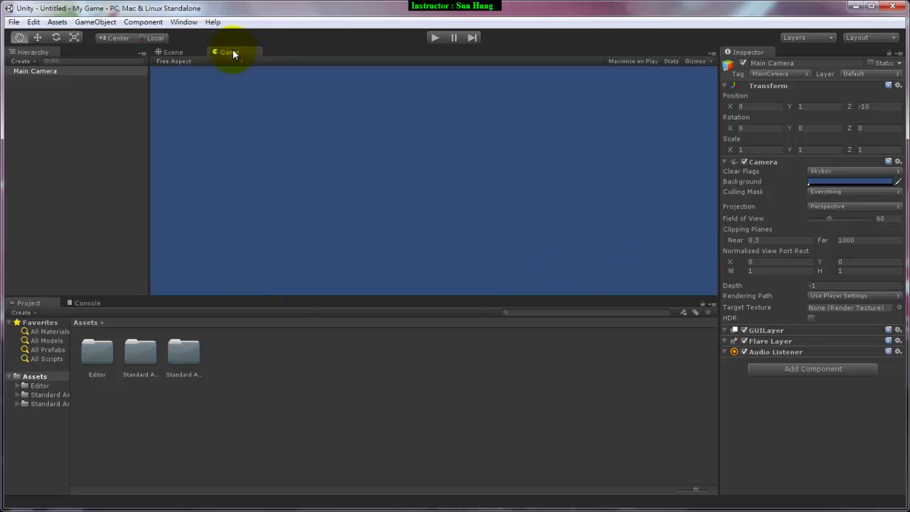
left_click(173, 52)
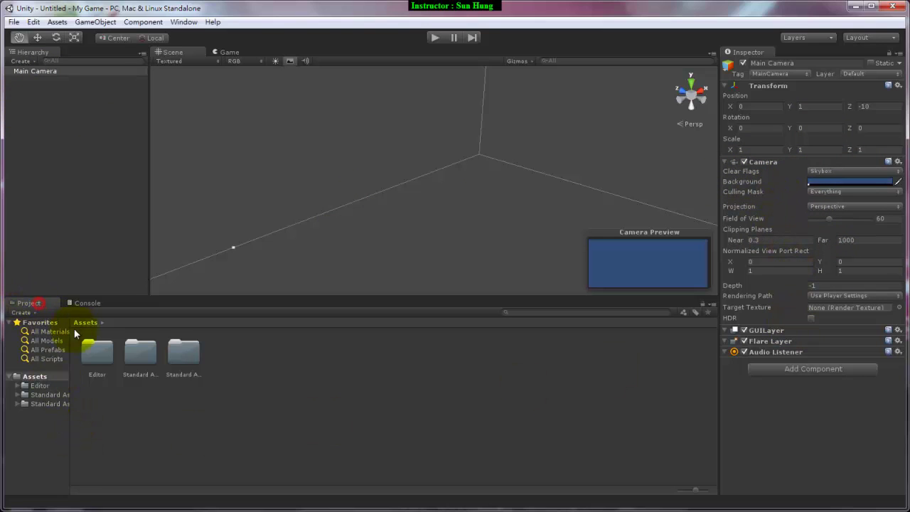
- Widen the Project folder tree and list Standard Assets' subfolders, including Particles, Scripts and Water
left_click_drag(70, 397, 127, 407)
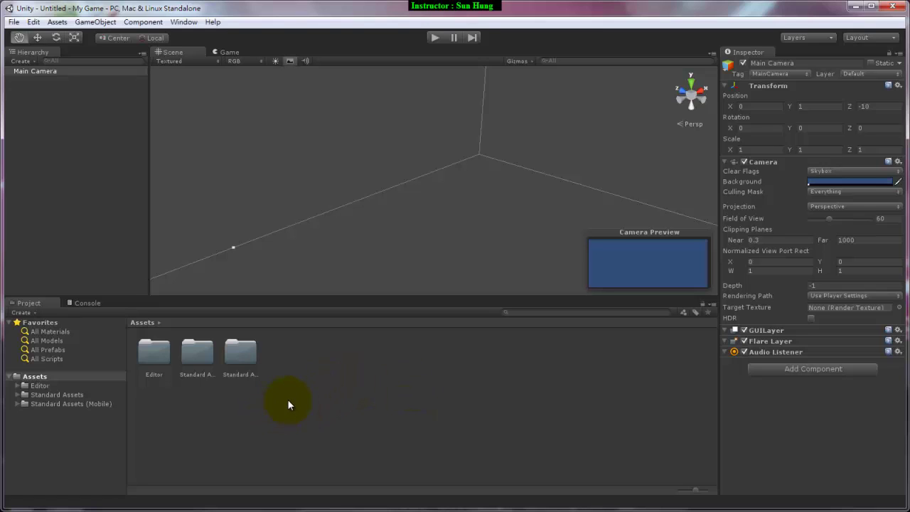
left_click(253, 355)
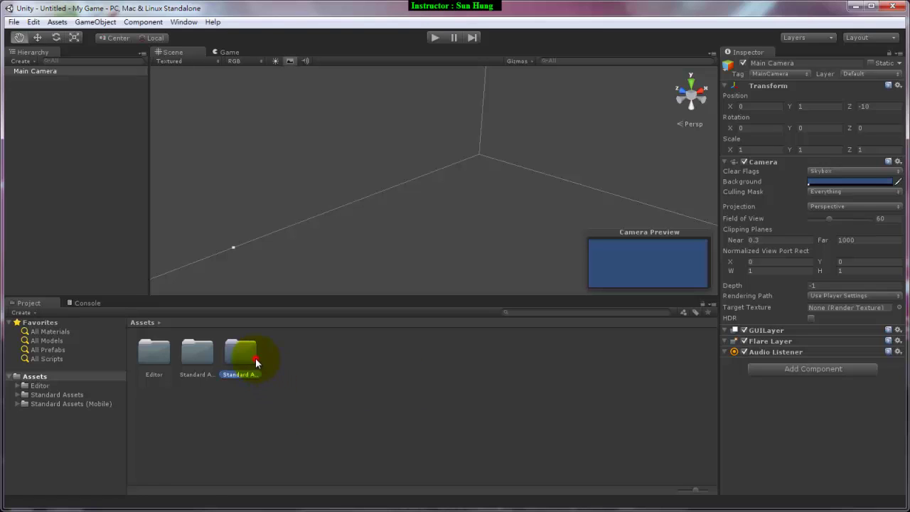
left_click(198, 358)
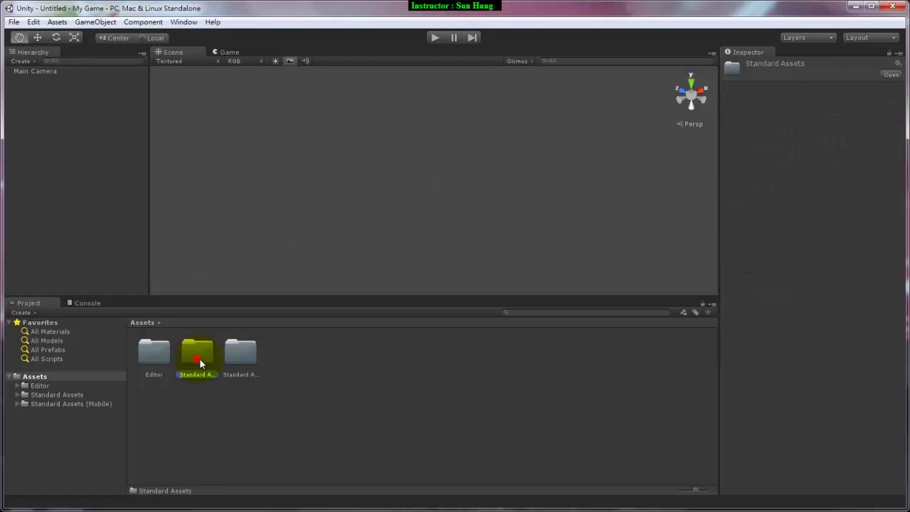
left_click(46, 395)
left_click(32, 384)
left_click(40, 398)
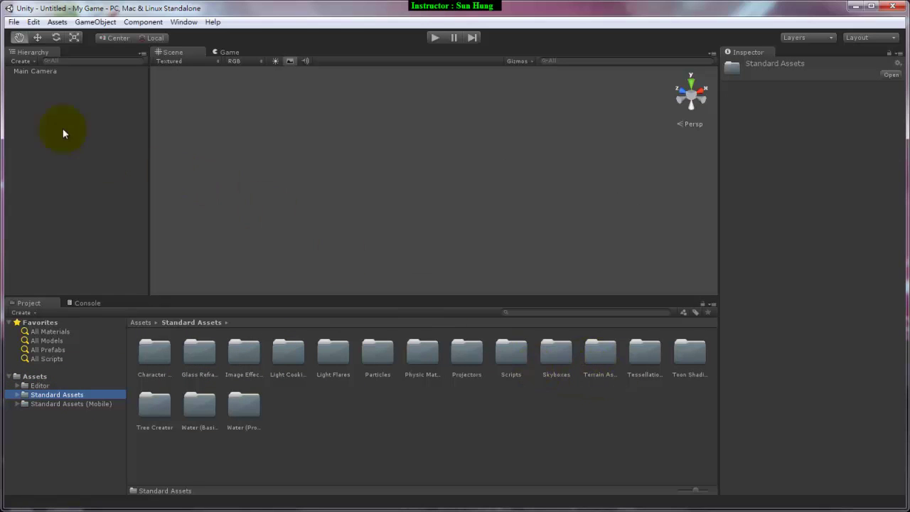
- Place the 3rd Person Controller prefab from Character Controllers into the scene and frame its front
left_click(166, 349)
double_click(164, 350)
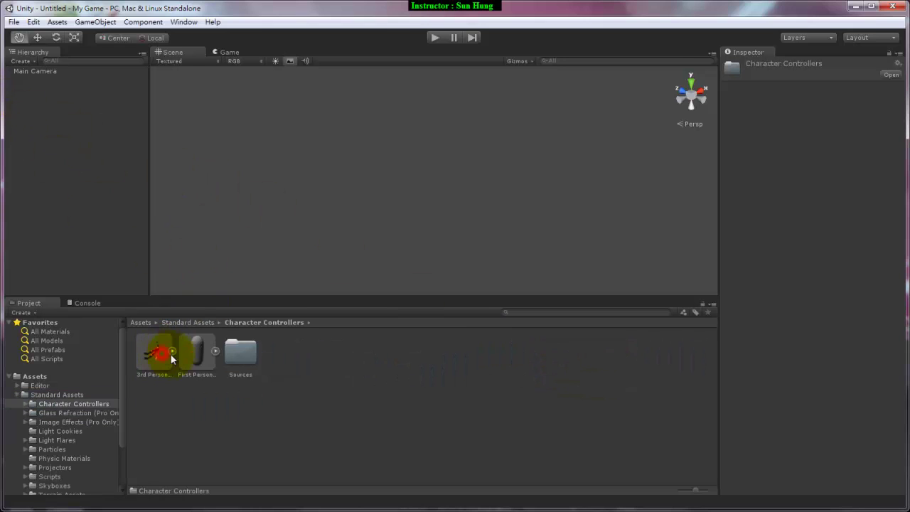
left_click_drag(156, 353, 440, 211)
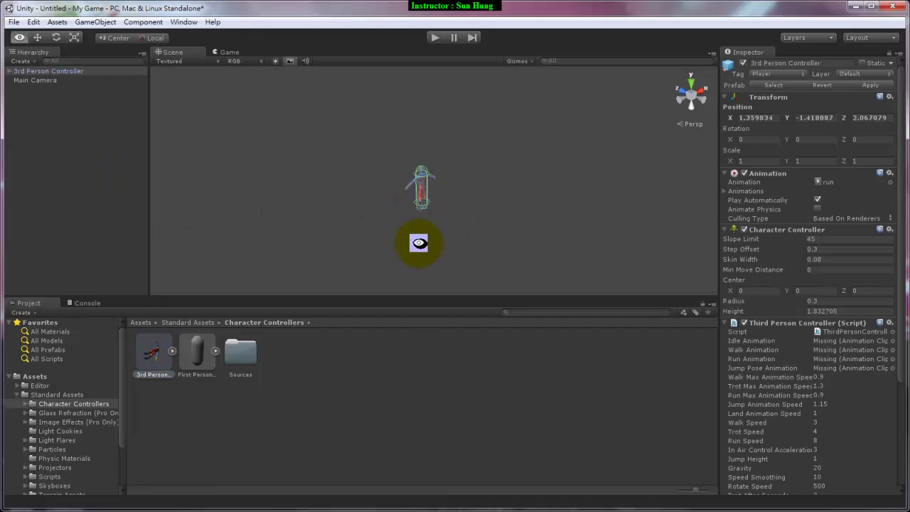
left_click_drag(416, 243, 587, 225, "alt")
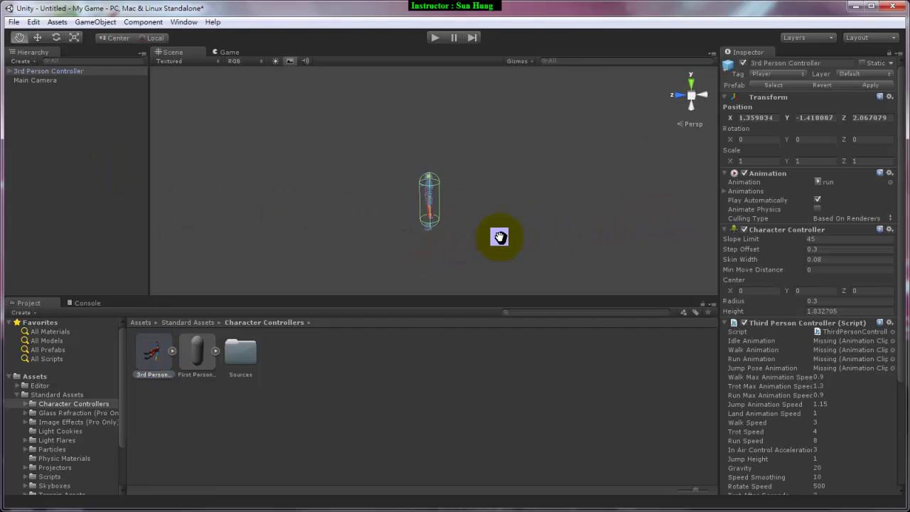
key("f")
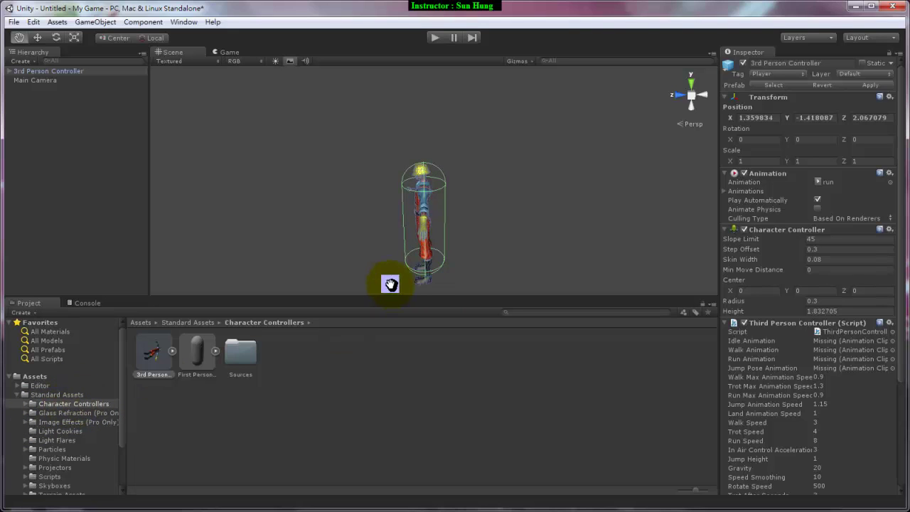
mouse_move(384, 260)
left_mouse_down("alt")
mouse_move(544, 235)
mouse_move(479, 241)
mouse_move(564, 173)
left_mouse_up("alt")
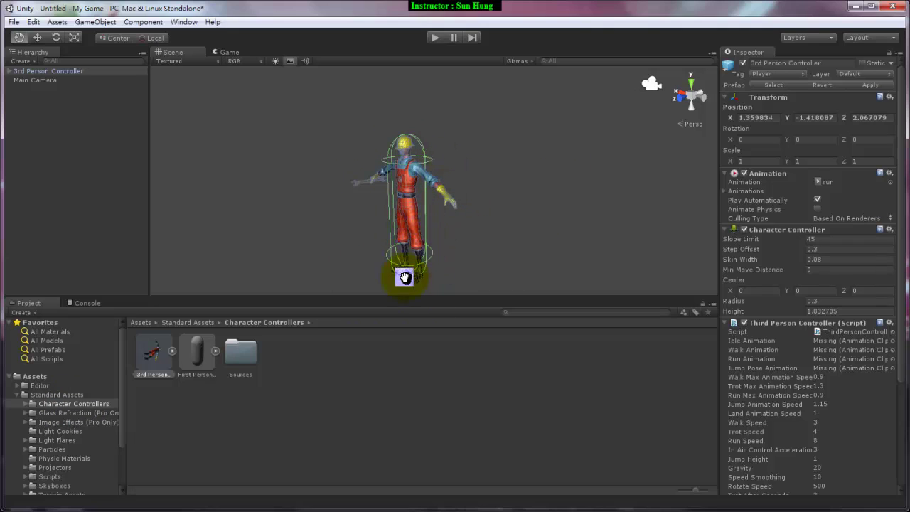
- Select the 3rd Person Controller in the Hierarchy and expand its child objects
left_click(54, 80)
left_click(57, 72)
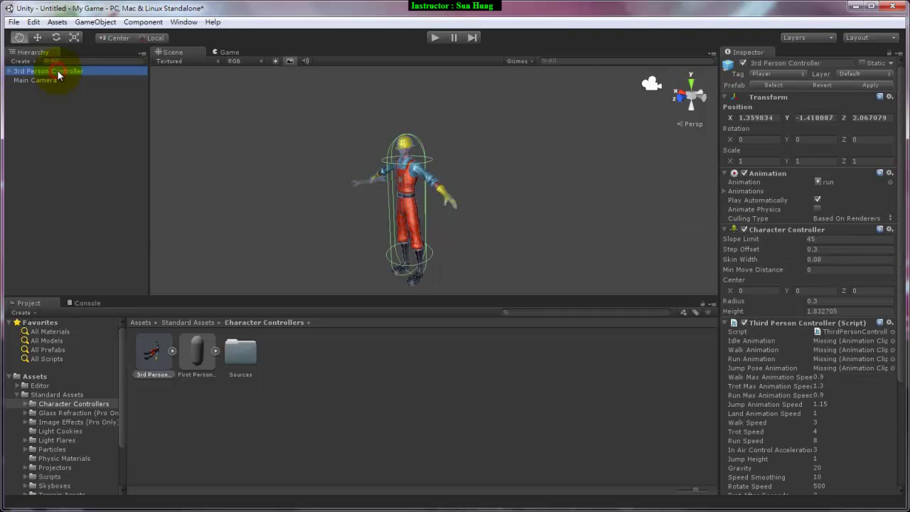
left_click(56, 79)
left_click(54, 72)
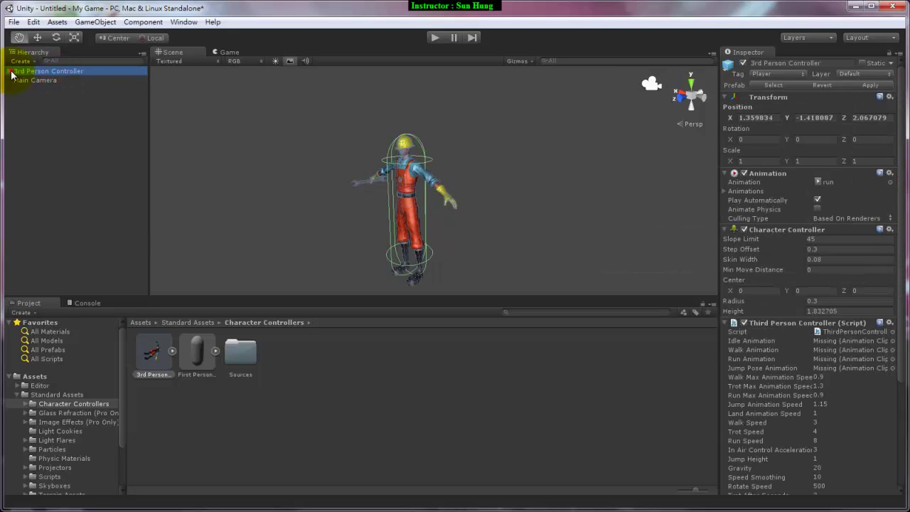
left_click(9, 72)
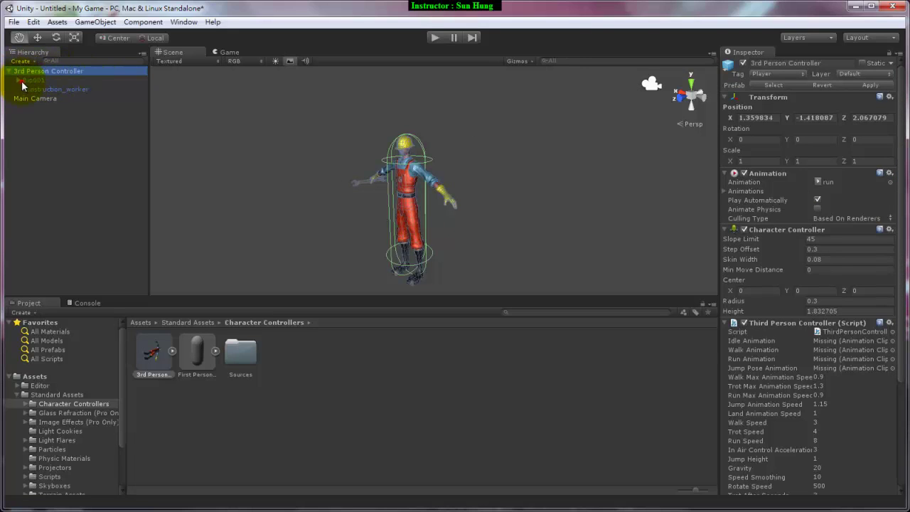
- Expand Bip001, Pelvis and Spine, frame the construction_worker mesh, then collapse the controller tree
left_click(20, 81)
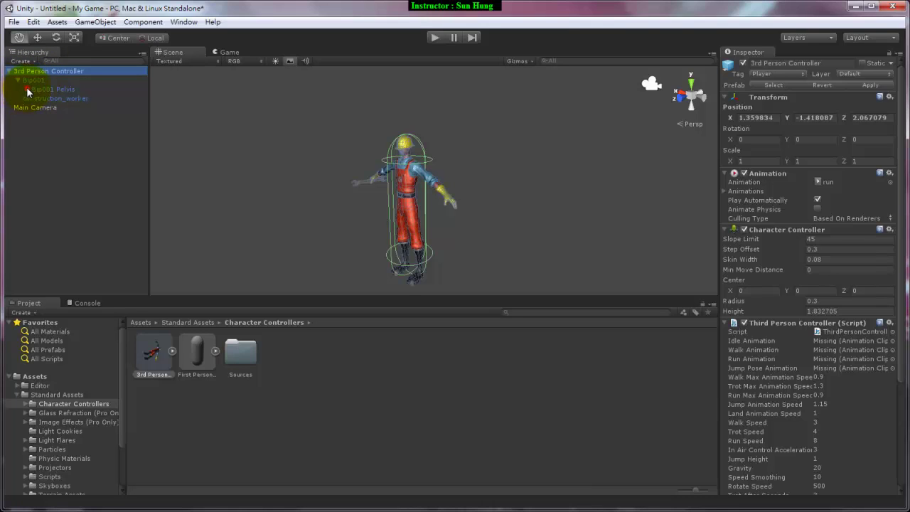
left_click(27, 89)
left_click(40, 98)
left_click(38, 97)
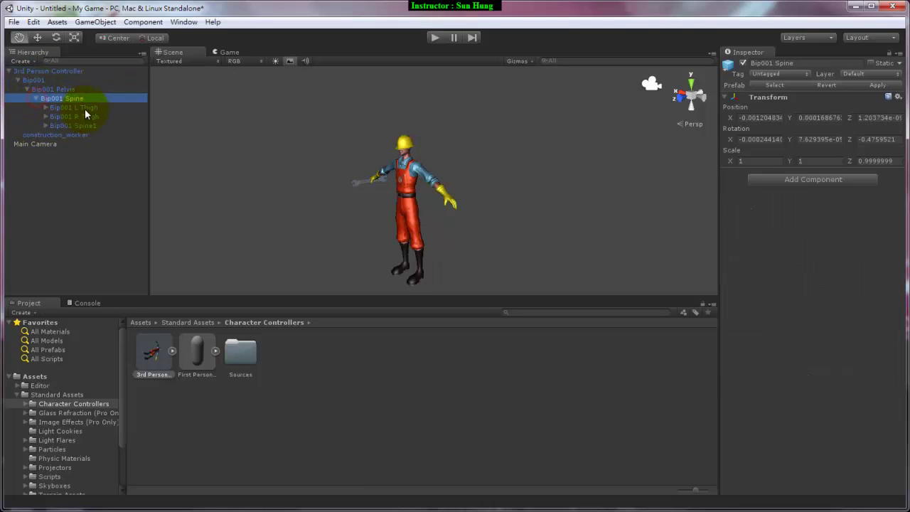
left_click(55, 134)
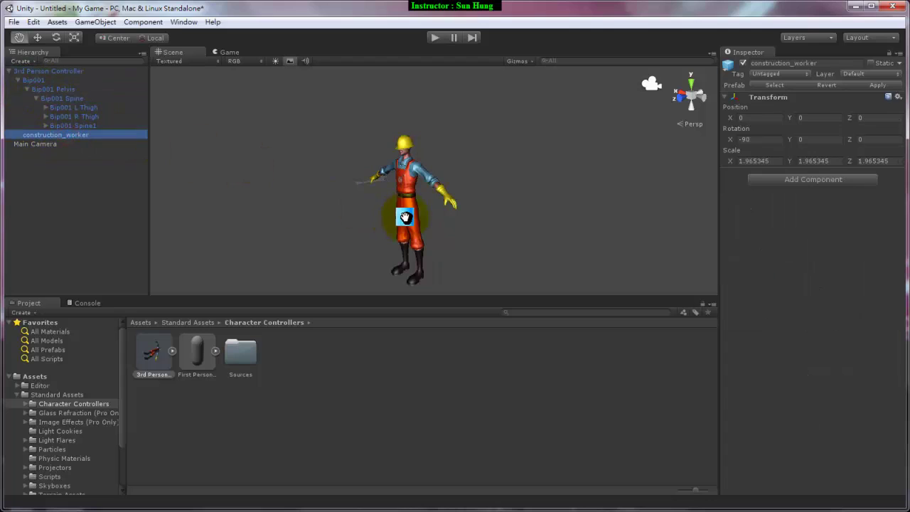
left_click(402, 193)
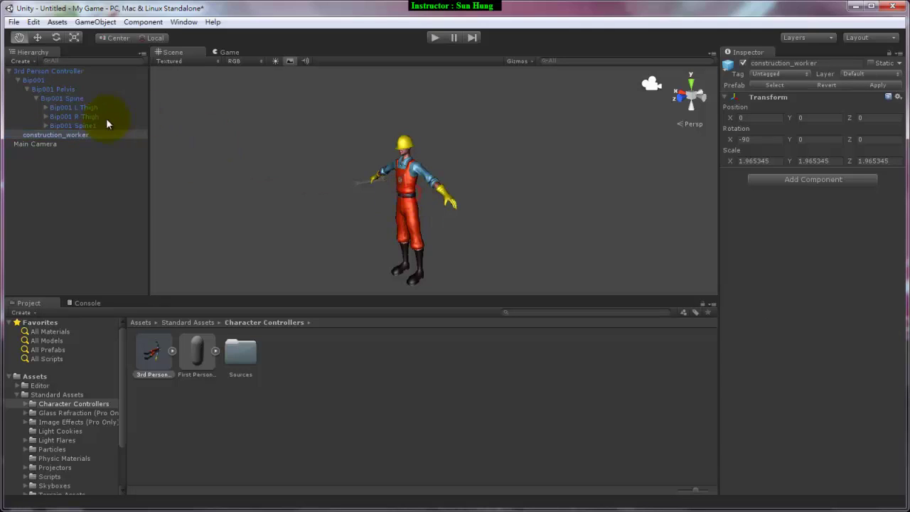
double_click(73, 135)
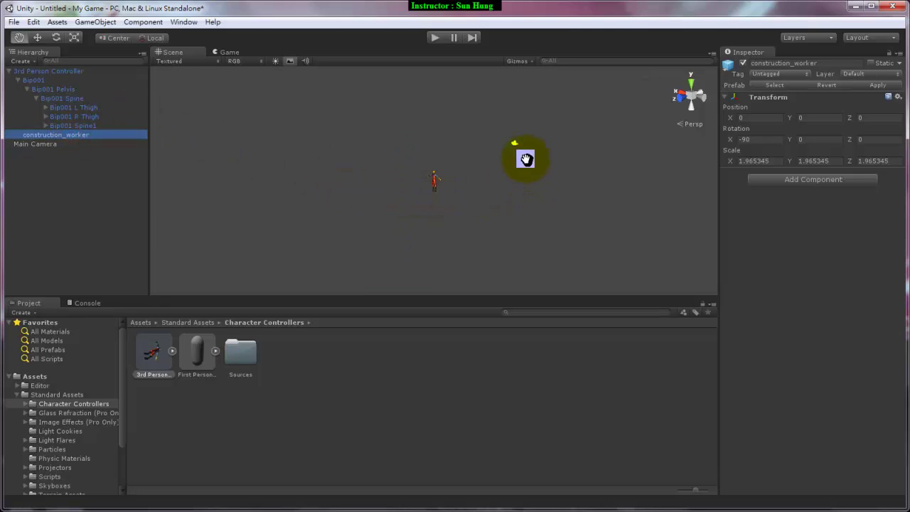
left_click(10, 72)
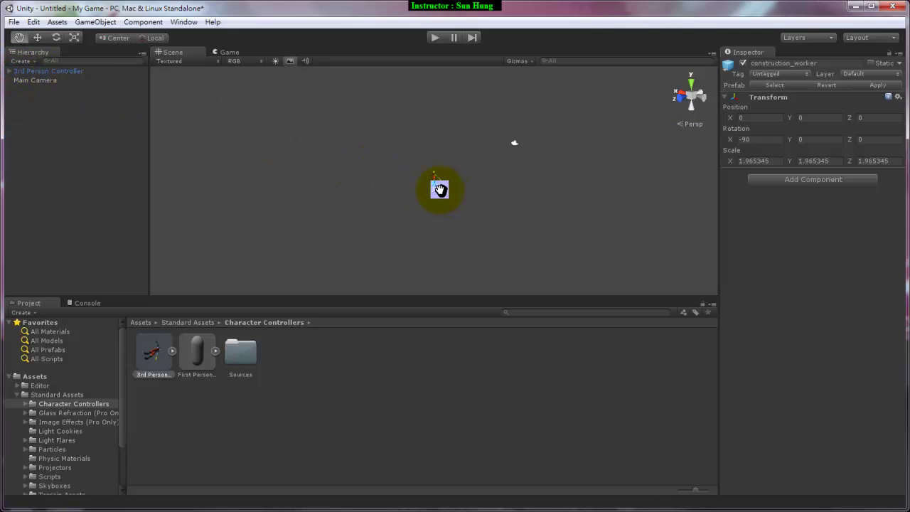
- Select the 3rd Person Controller and frame it with F in the Scene view
left_click(44, 71)
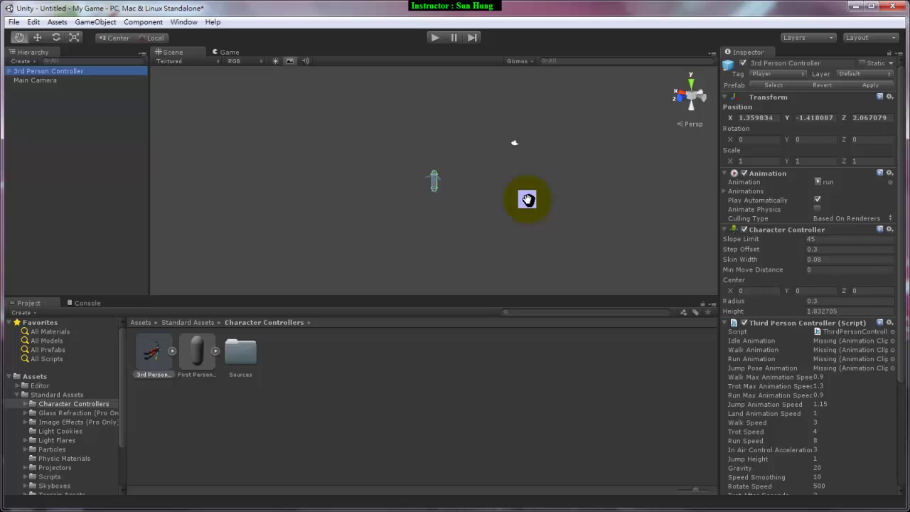
key("f")
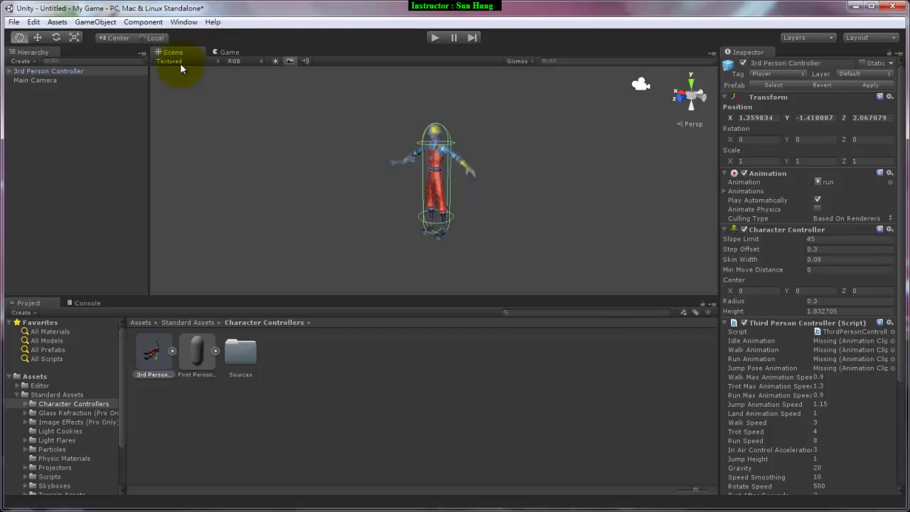
- Switch Scene shading to Wireframe, then Textured Wire, back to Textured, and zoom in
left_click(180, 63)
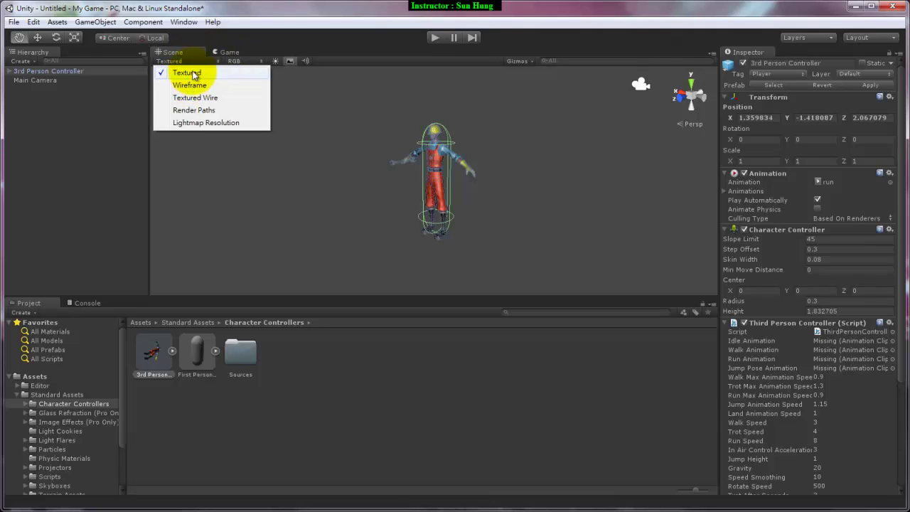
left_click(189, 85)
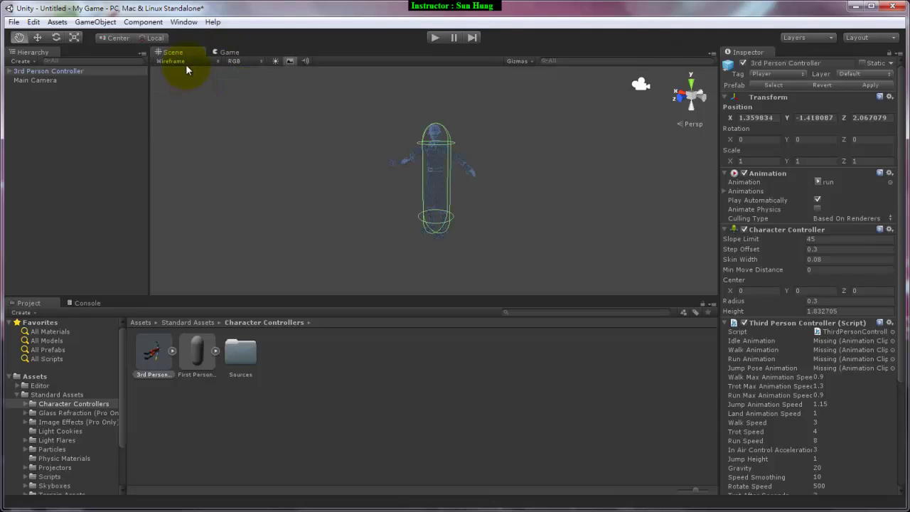
left_click(190, 63)
left_click(200, 95)
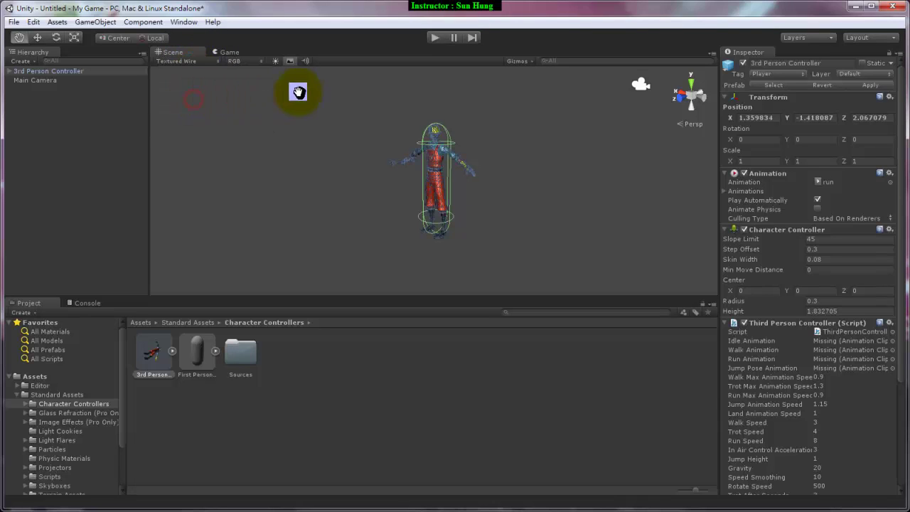
left_click(181, 62)
left_click(179, 72)
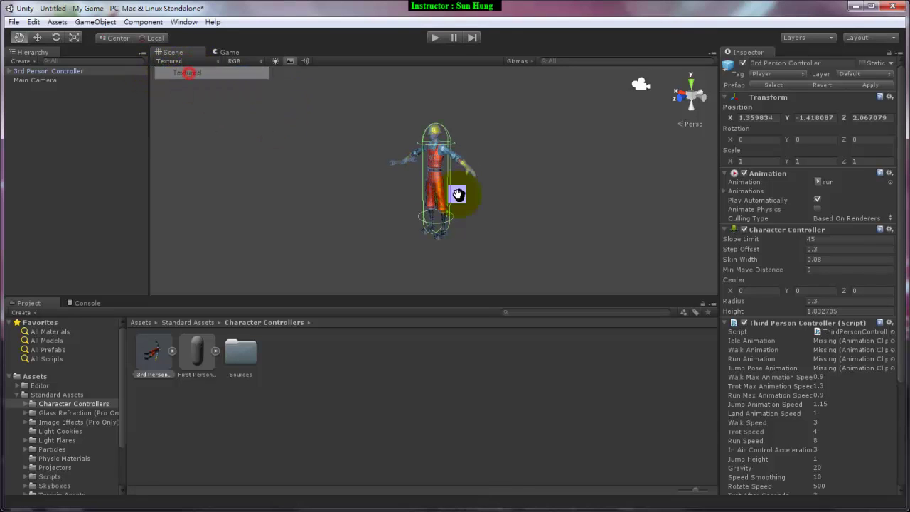
scroll(484, 208, "up", 3)
scroll(484, 210, "up", 3)
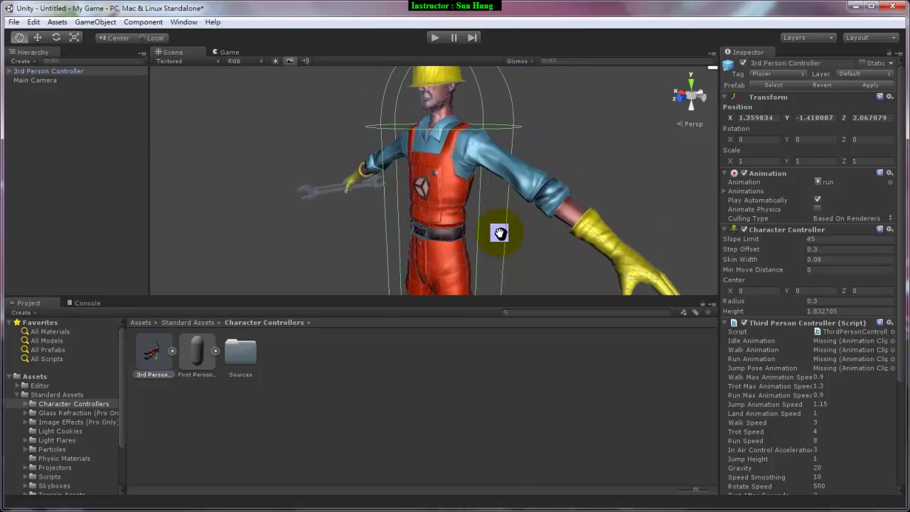
- Orbit and zoom around the construction worker, ending on a close-up of its upper body
mouse_move(482, 226)
left_mouse_down("alt")
mouse_move(432, 215)
mouse_move(420, 240)
mouse_move(471, 248)
mouse_move(483, 234)
mouse_move(540, 236)
mouse_move(344, 248)
mouse_move(486, 231)
mouse_move(544, 205)
mouse_move(439, 209)
mouse_move(496, 218)
mouse_move(490, 213)
mouse_move(508, 211)
mouse_move(503, 229)
mouse_move(515, 223)
mouse_move(502, 229)
mouse_move(508, 233)
left_mouse_up("alt")
scroll(476, 238, "down", 3)
scroll(469, 240, "up", 3)
scroll(469, 238, "down", 3)
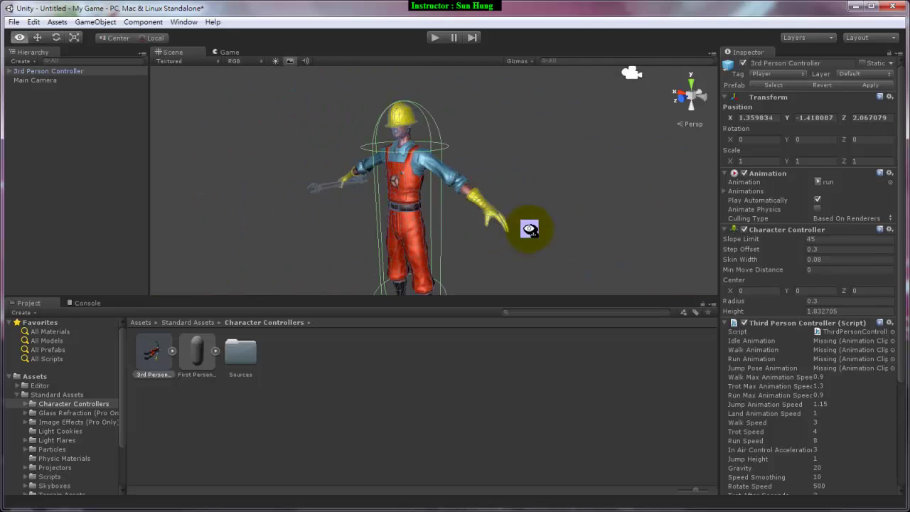
left_click_drag(529, 229, 516, 228, "alt")
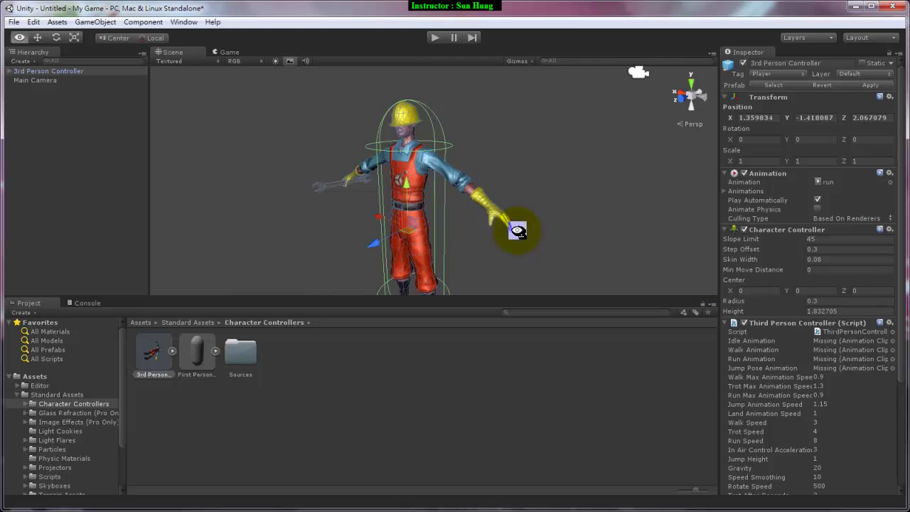
scroll(516, 229, "down", 2)
scroll(517, 230, "up", 4)
scroll(517, 230, "up", 5)
scroll(517, 230, "down", 5)
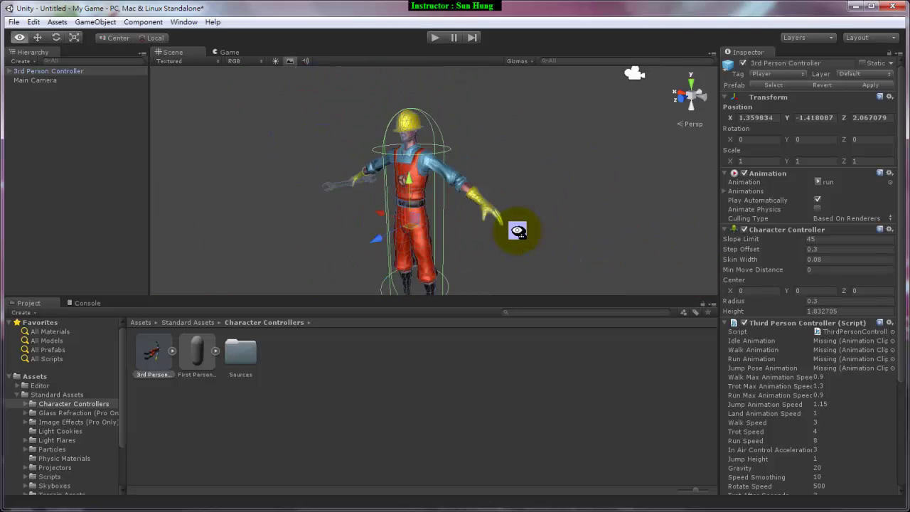
mouse_move(516, 229)
left_mouse_down("alt")
mouse_move(441, 229)
mouse_move(507, 226)
left_mouse_up("alt")
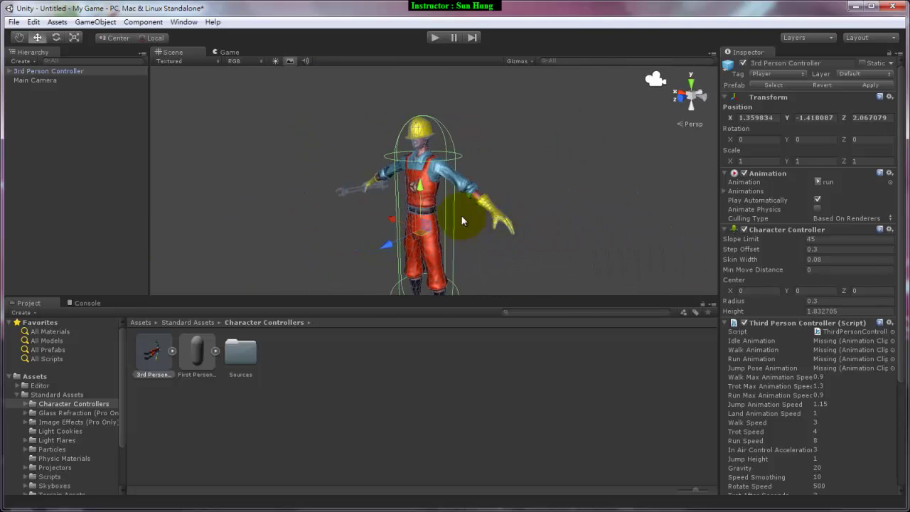
scroll(470, 215, "up", 3)
left_click_drag(471, 201, 481, 227, "alt")
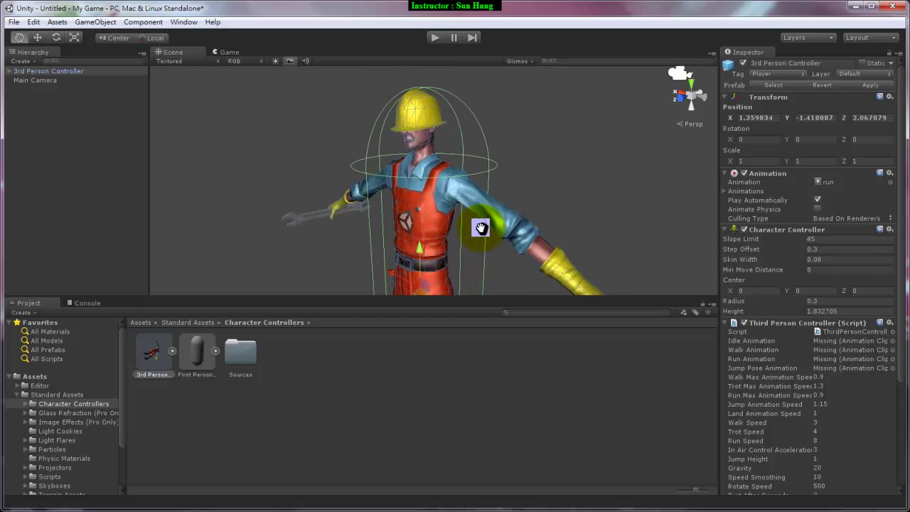
- Preview Render Paths and Lightmap Resolution shading, return to Textured, then show the RGB channel options
left_click(168, 61)
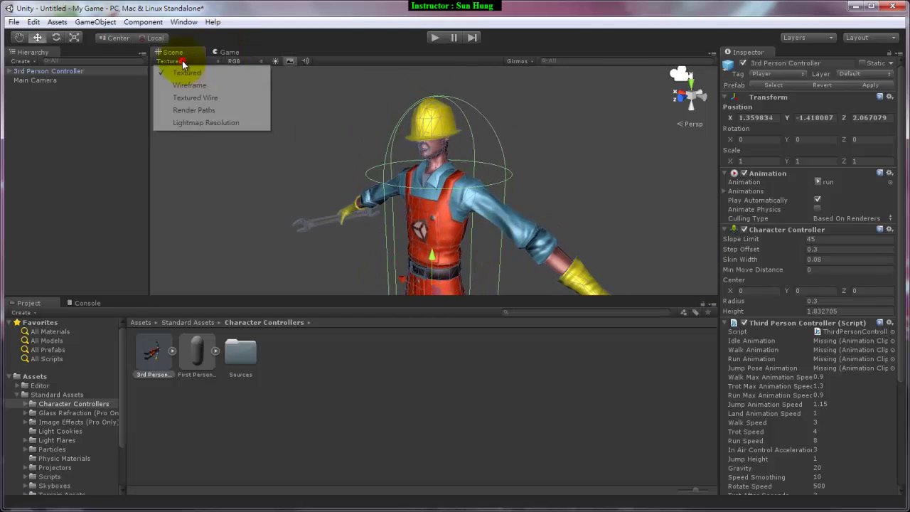
left_click(197, 110)
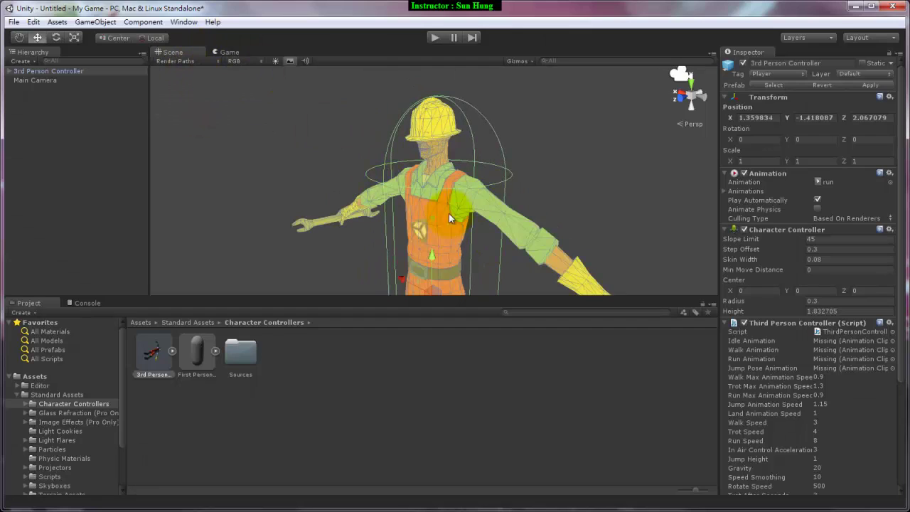
left_click(193, 60)
left_click(193, 124)
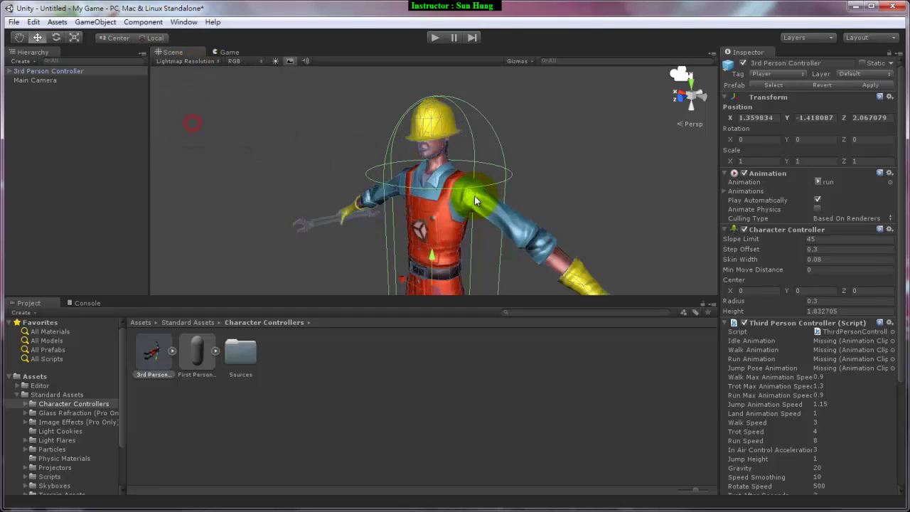
left_click(199, 62)
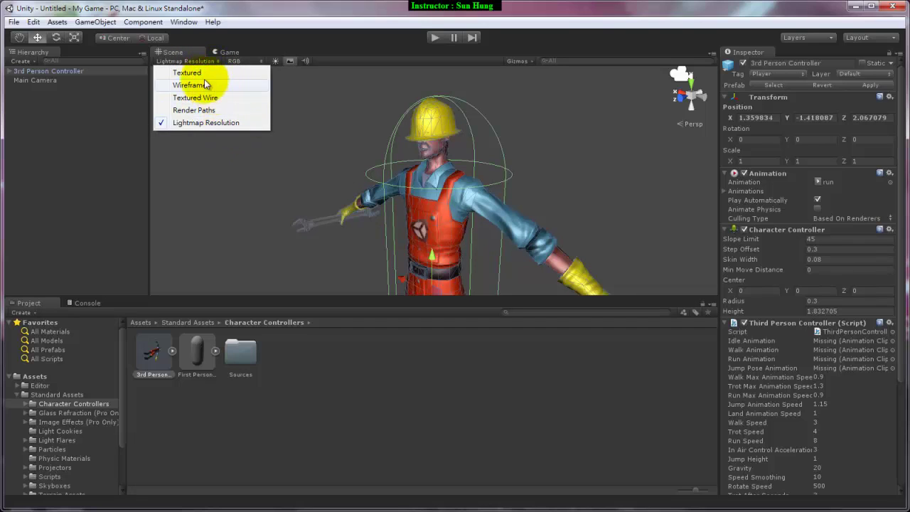
left_click(198, 74)
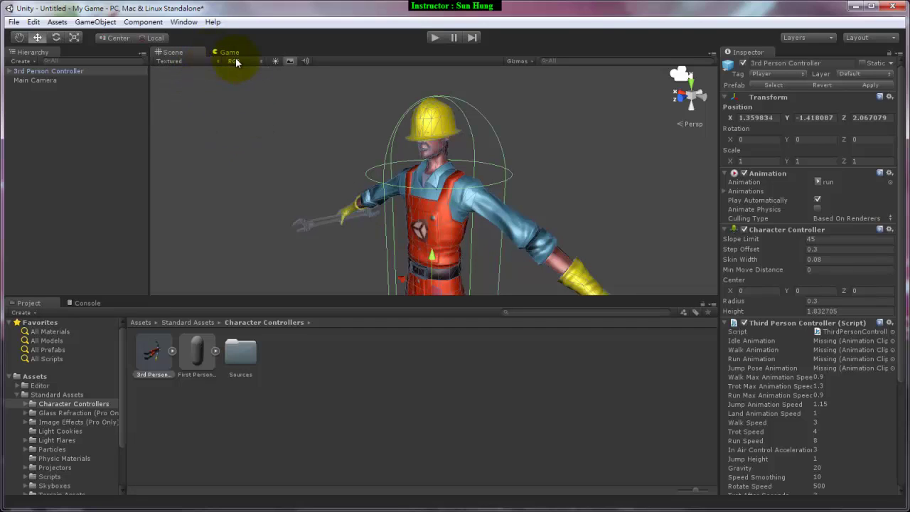
left_click(252, 63)
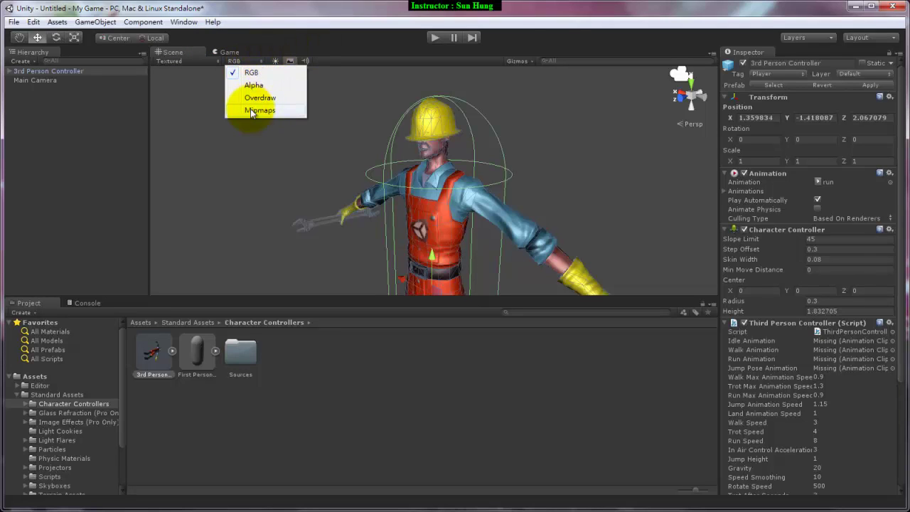
- Preview the Mipmaps display, return to RGB, and toggle scene lighting off and back on
left_click(250, 111)
left_click(252, 63)
left_click(251, 74)
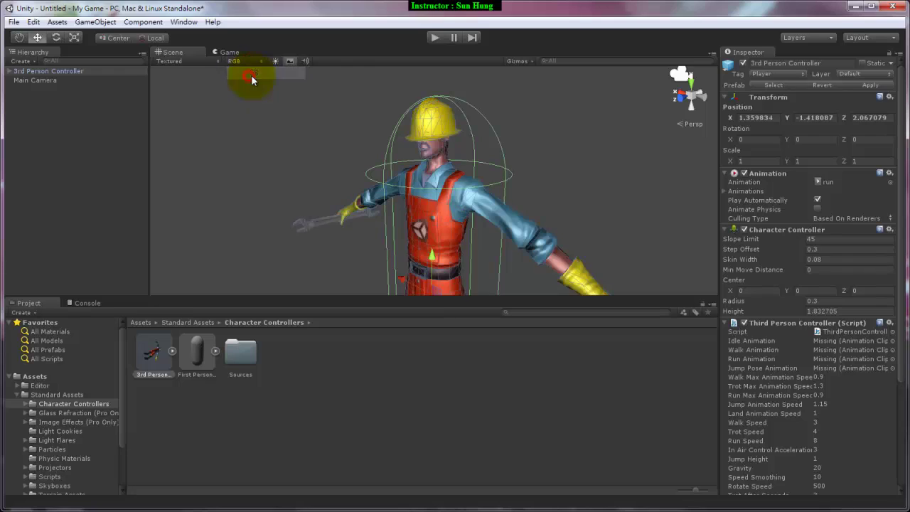
left_click(275, 61)
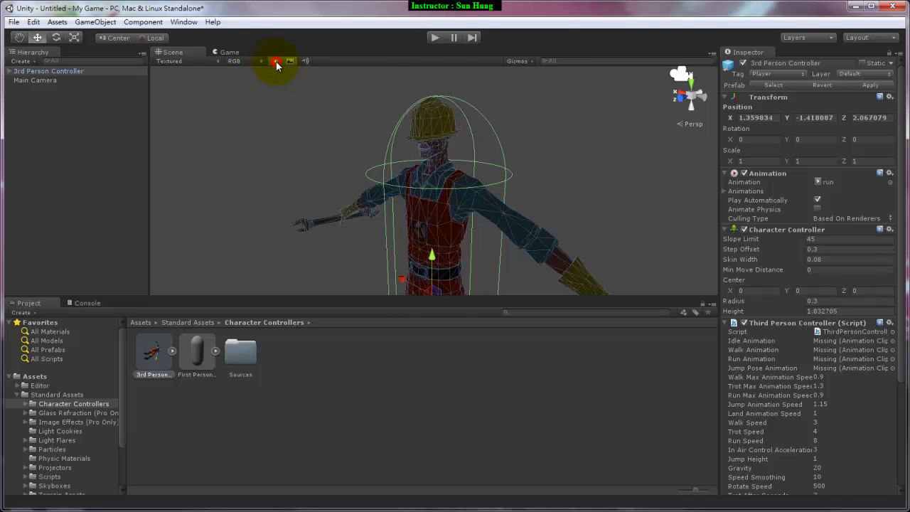
left_click(276, 61)
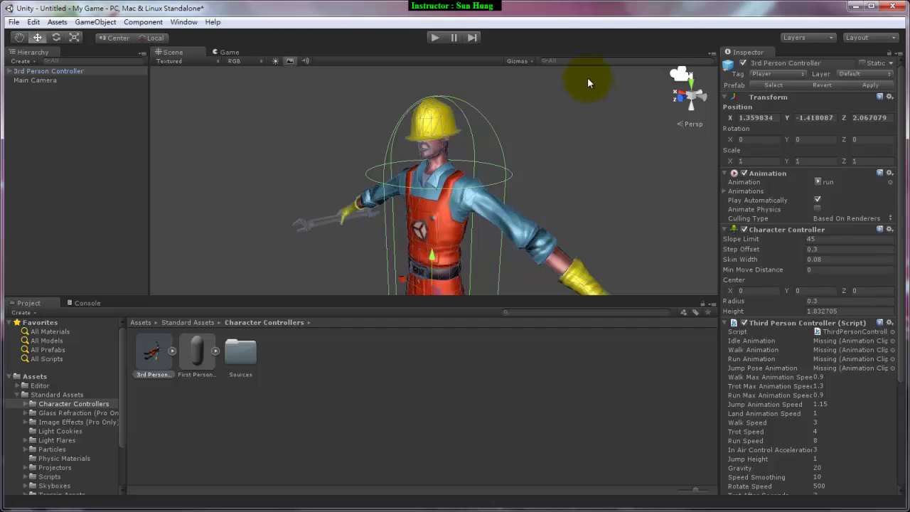
- Close the Gizmos list and deselect the character to hide its capsule outline
left_click(531, 63)
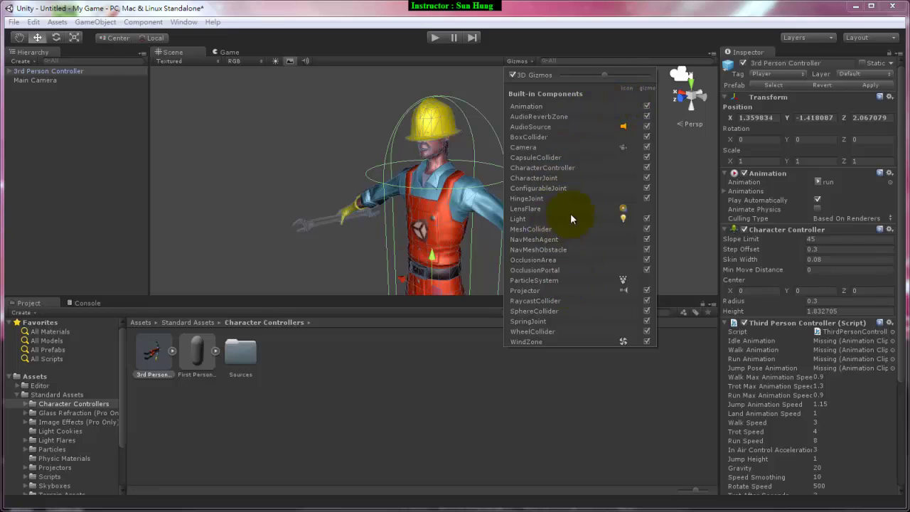
left_click(480, 103)
left_click(478, 96)
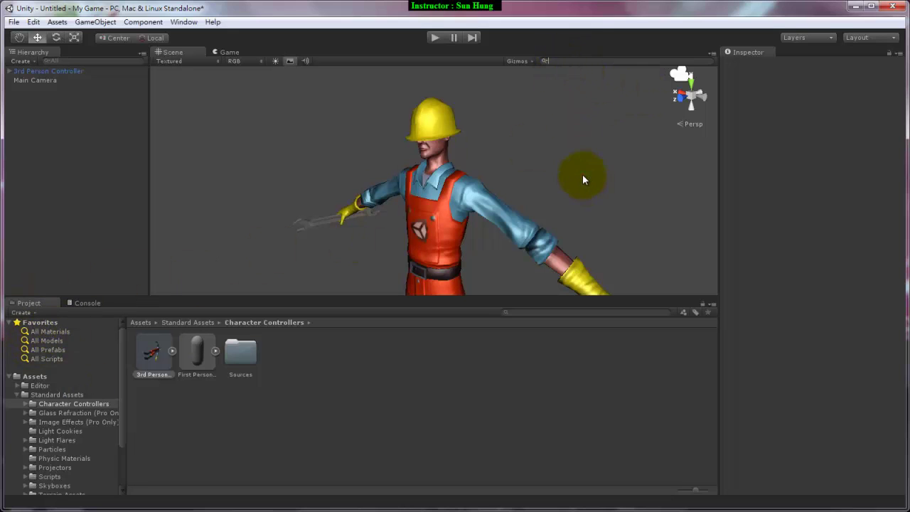
mouse_move(486, 182)
middle_mouse_down()
mouse_move(467, 159)
mouse_move(469, 177)
middle_mouse_up()
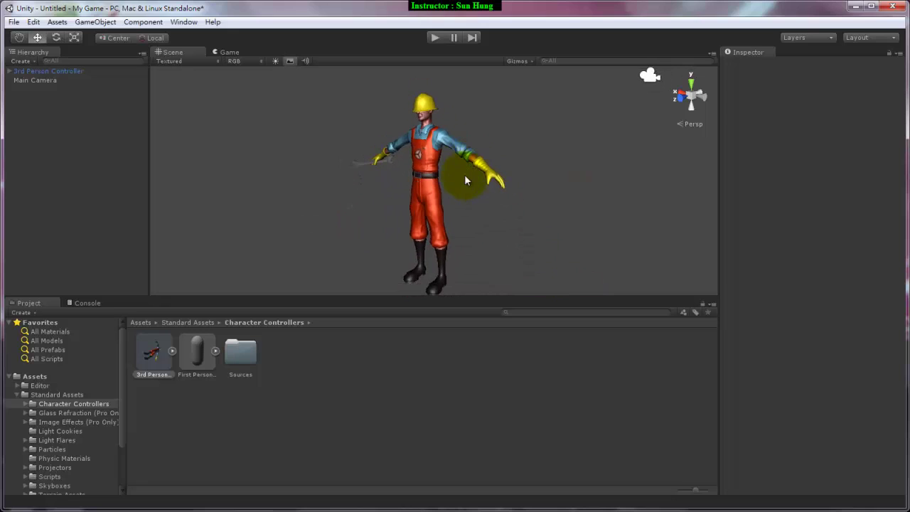
left_click(692, 101)
left_click(693, 103)
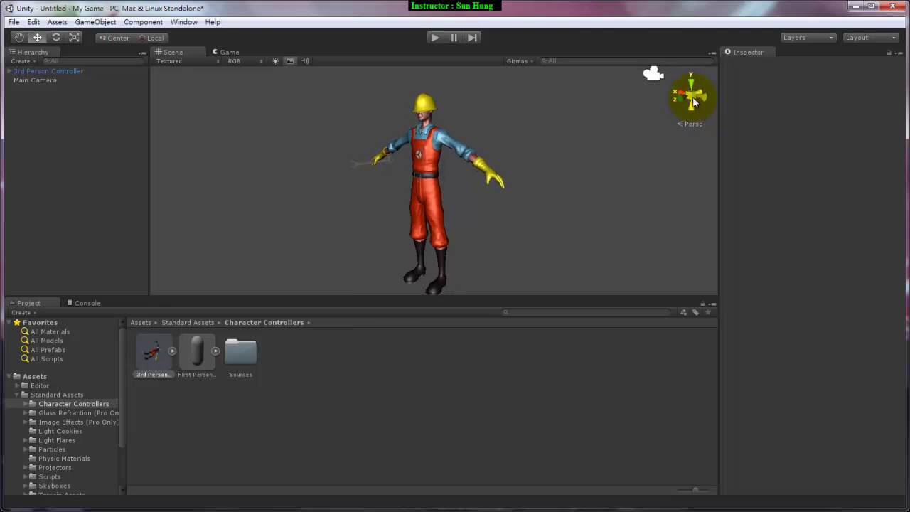
left_click(693, 101)
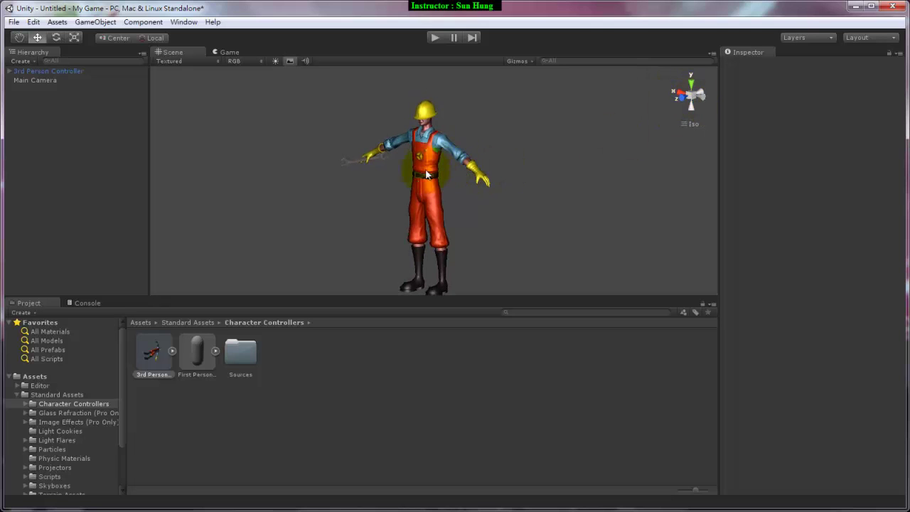
mouse_move(461, 206)
left_mouse_down("alt")
mouse_move(534, 177)
mouse_move(504, 193)
left_mouse_up("alt")
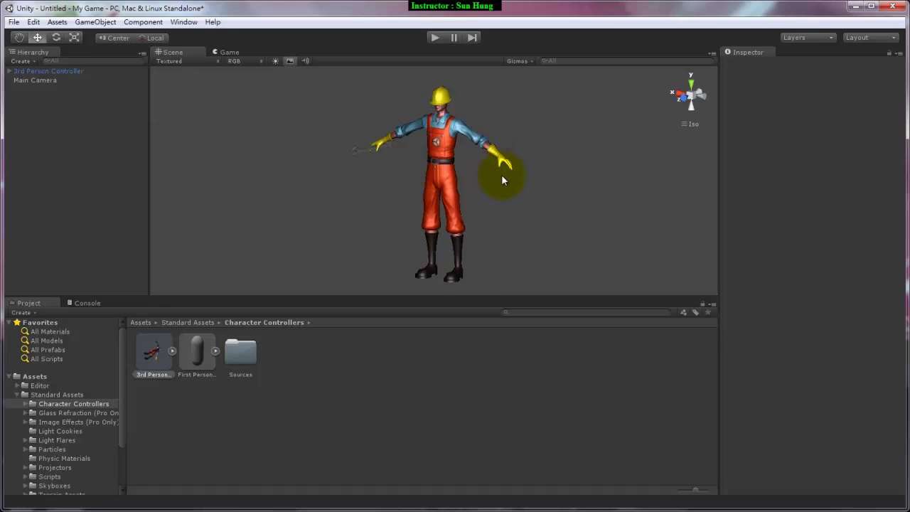
left_click(693, 102)
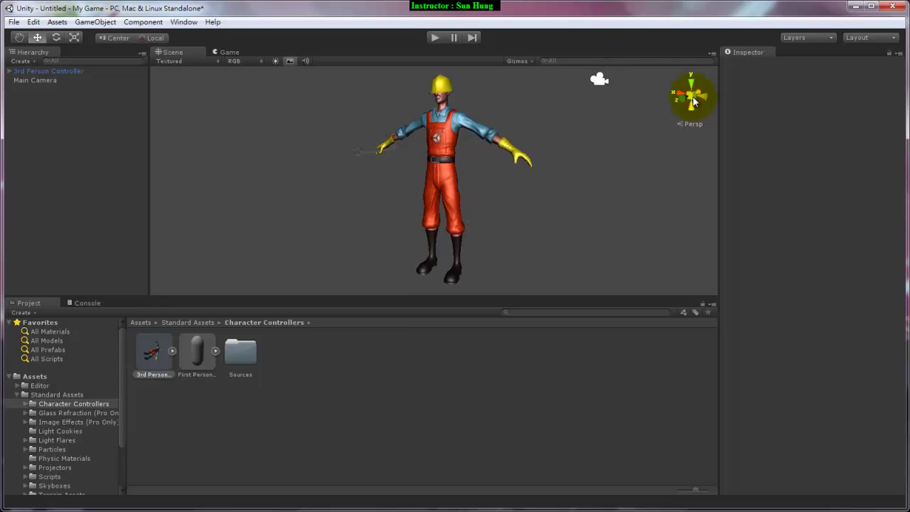
mouse_move(545, 192)
left_mouse_down("alt")
mouse_move(470, 191)
mouse_move(605, 189)
mouse_move(581, 212)
mouse_move(553, 138)
mouse_move(483, 234)
mouse_move(556, 203)
mouse_move(525, 230)
mouse_move(539, 251)
mouse_move(589, 213)
mouse_move(514, 203)
mouse_move(540, 239)
mouse_move(488, 182)
mouse_move(497, 209)
mouse_move(455, 223)
left_mouse_up("alt")
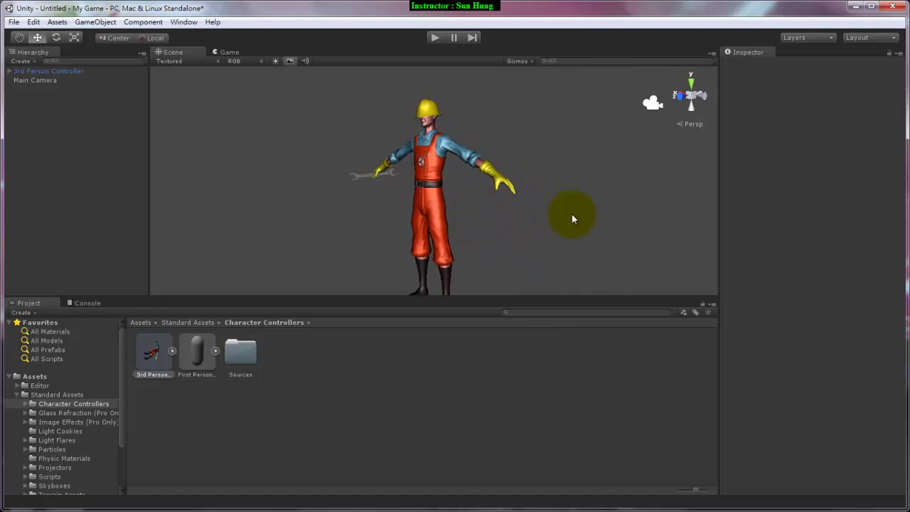
mouse_move(574, 215)
left_mouse_down("alt")
mouse_move(427, 220)
mouse_move(572, 252)
mouse_move(633, 197)
mouse_move(532, 196)
mouse_move(638, 216)
mouse_move(565, 203)
mouse_move(487, 233)
mouse_move(639, 184)
mouse_move(479, 193)
mouse_move(499, 220)
mouse_move(561, 219)
mouse_move(541, 242)
left_mouse_up("alt")
scroll(541, 241, "up", 2)
scroll(554, 203, "up", 2)
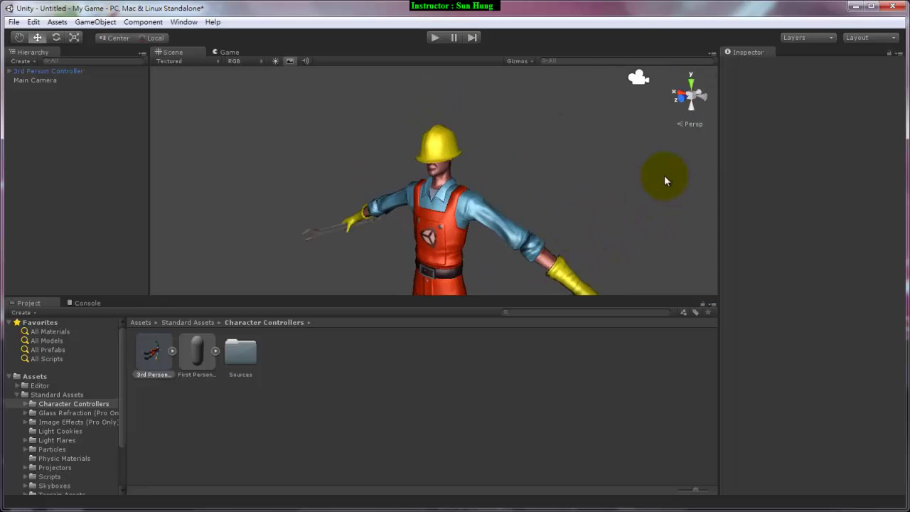
- Check the character from the Top, Front and Right views, including an orthographic right view
left_click(691, 84)
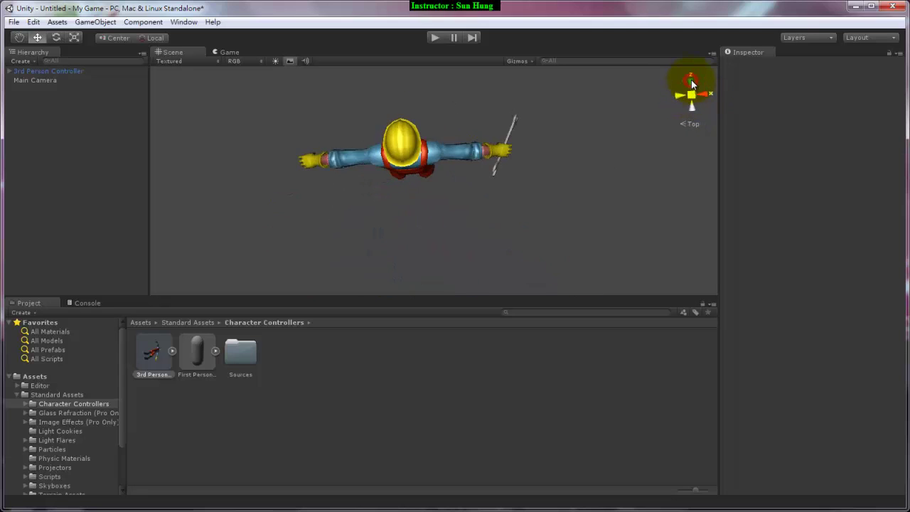
left_click(692, 106)
left_click(679, 98)
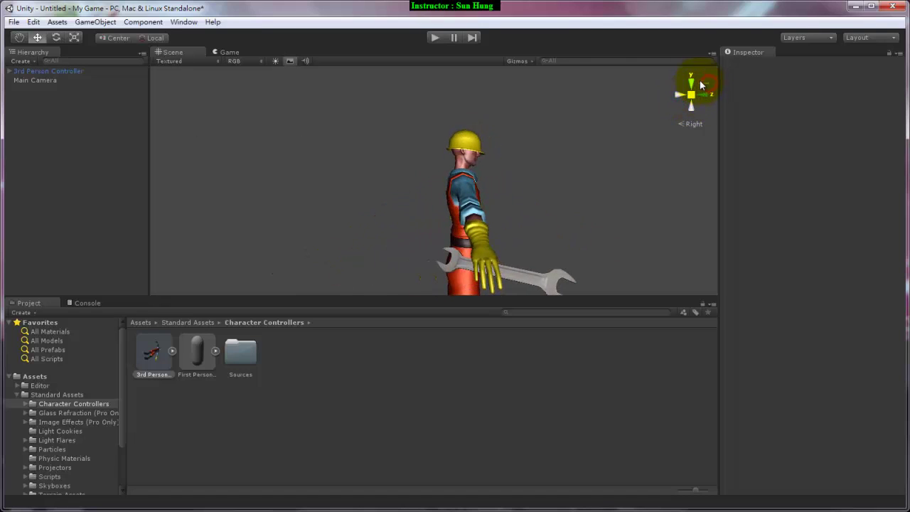
left_click(691, 90)
left_click(693, 85)
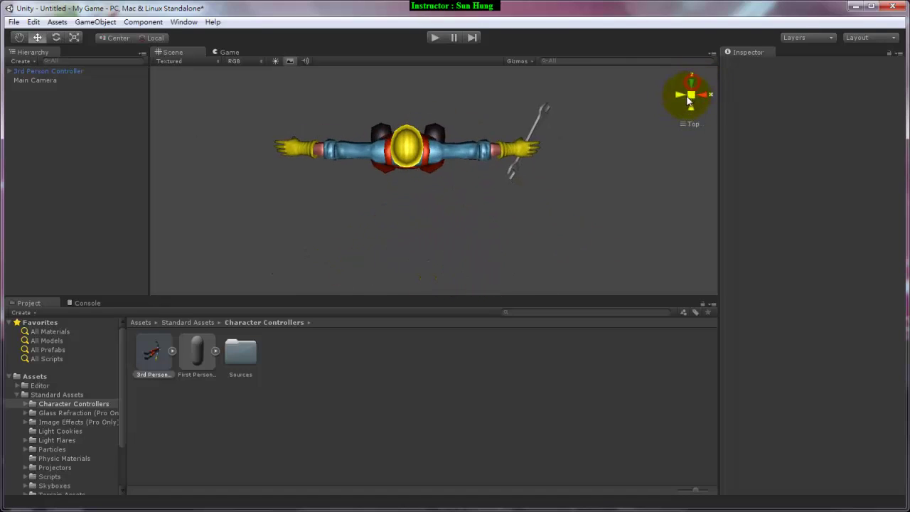
left_click(693, 102)
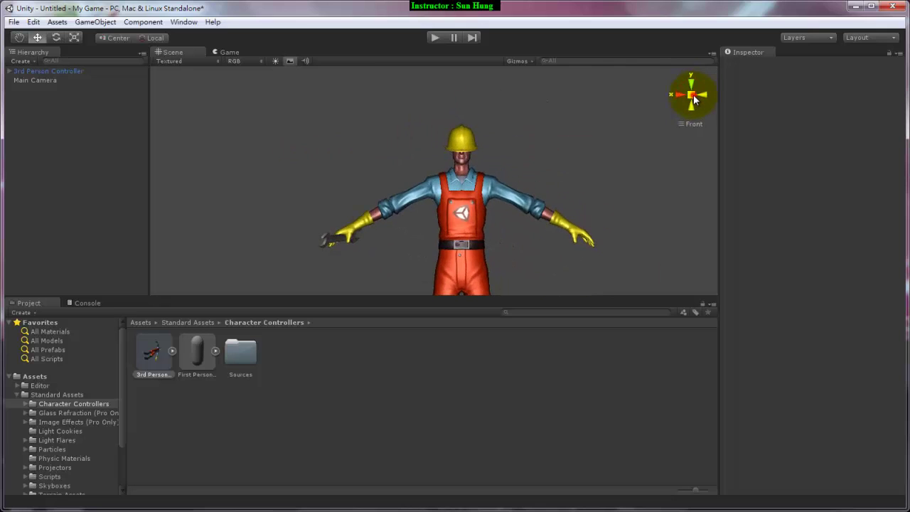
- Orbit back into perspective and zoom out to frame the whole character
left_click_drag(694, 101, 525, 203, "alt")
scroll(521, 171, "down", 3)
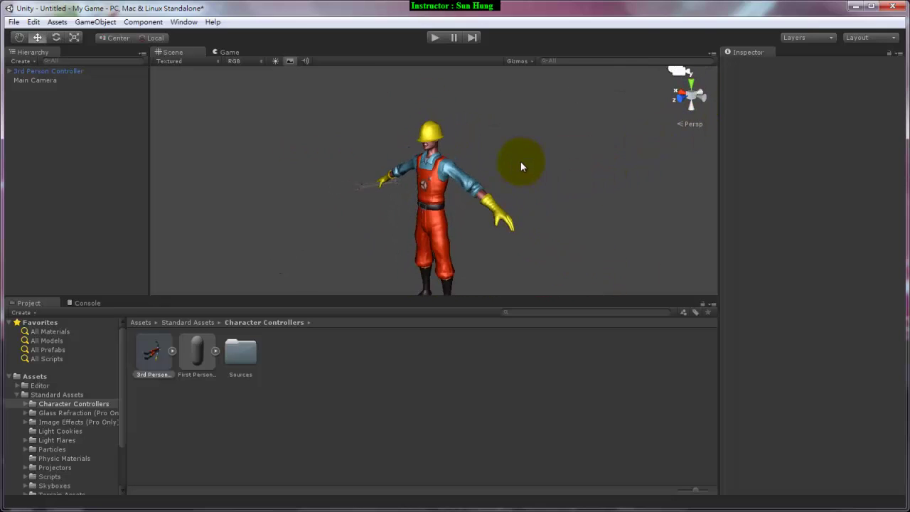
scroll(520, 161, "down", 2)
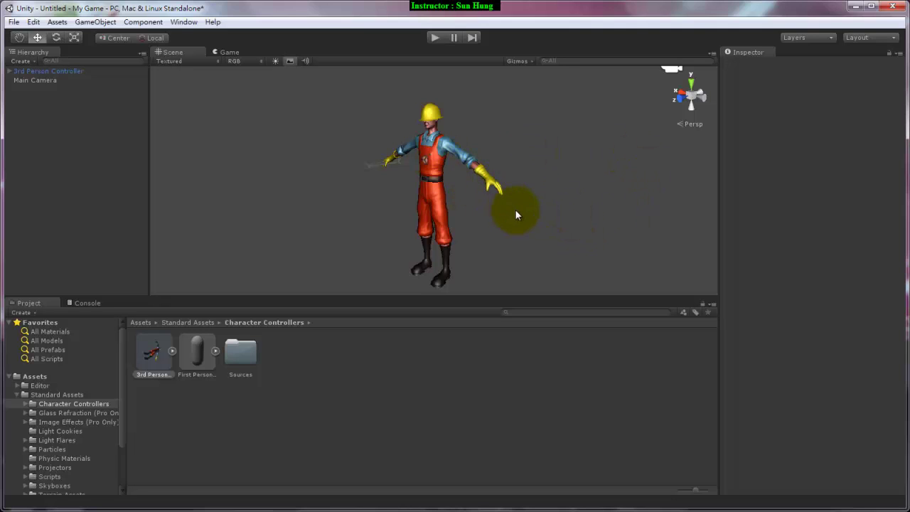
left_click_drag(507, 213, 511, 204, "alt")
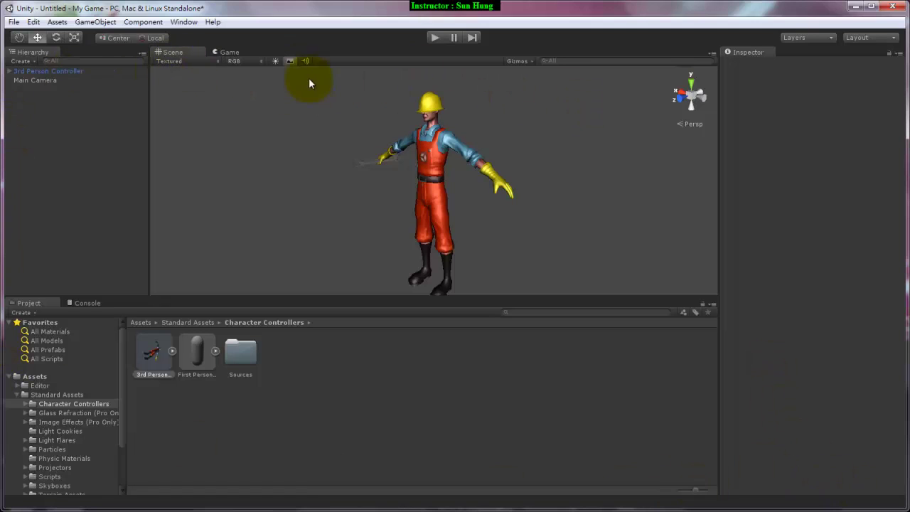
- Switch the layout to 2 by 3, then to 4 Split with Top, Persp, Front and Right views
left_click(184, 22)
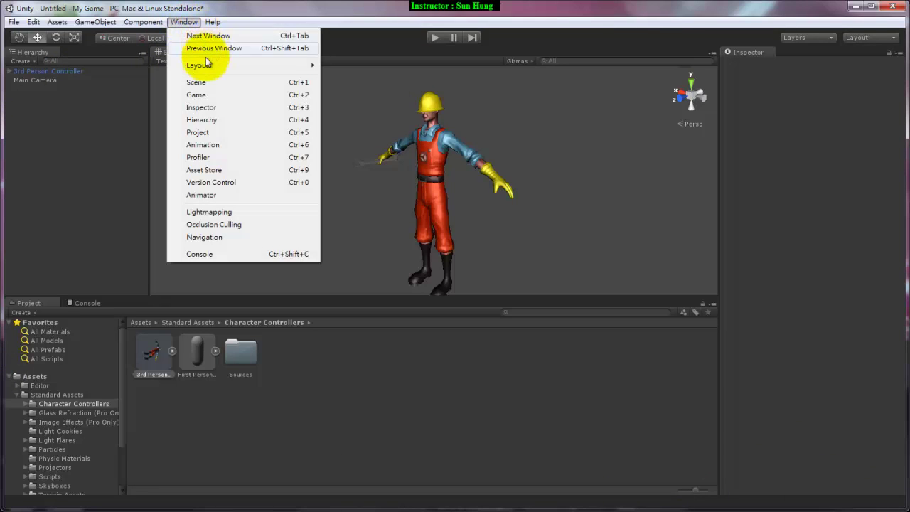
mouse_move(210, 68)
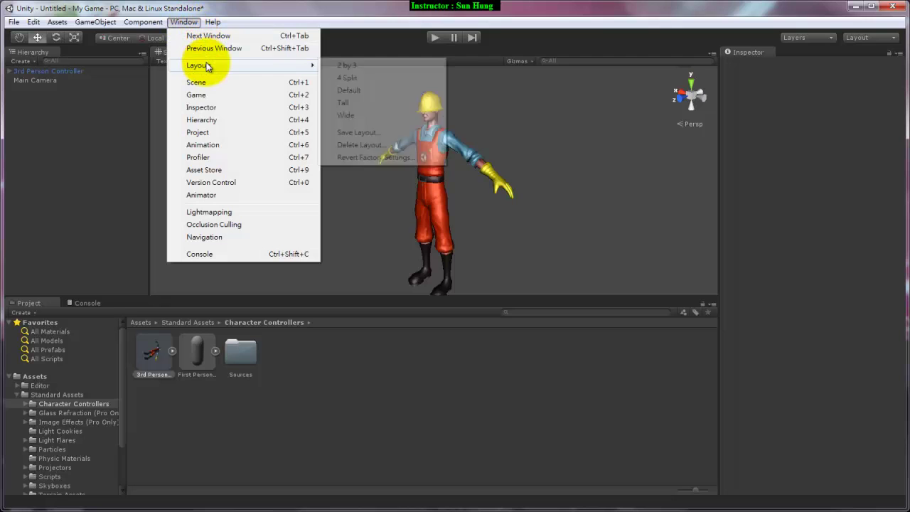
left_click(346, 64)
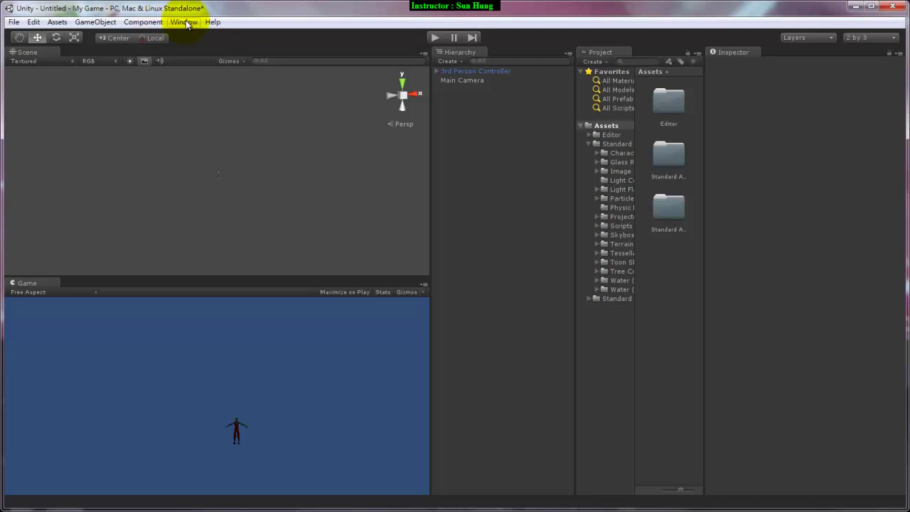
left_click(187, 23)
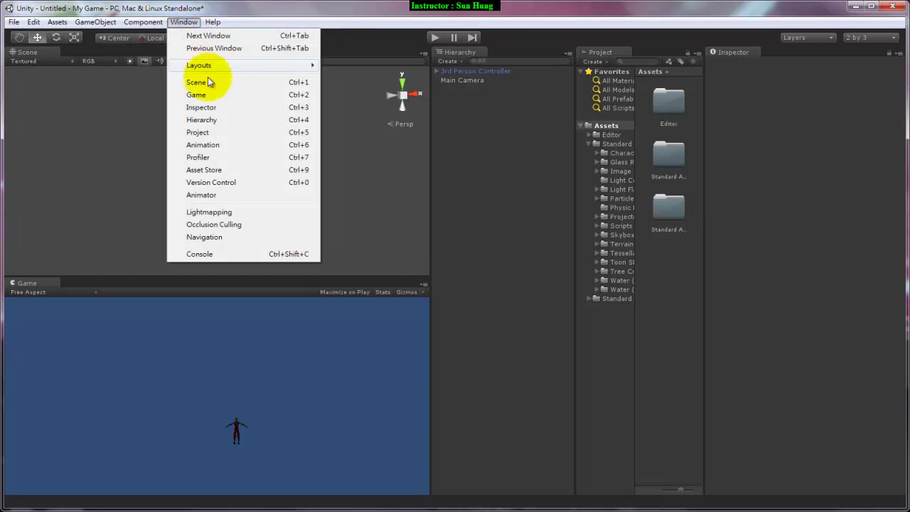
mouse_move(224, 65)
left_click(364, 77)
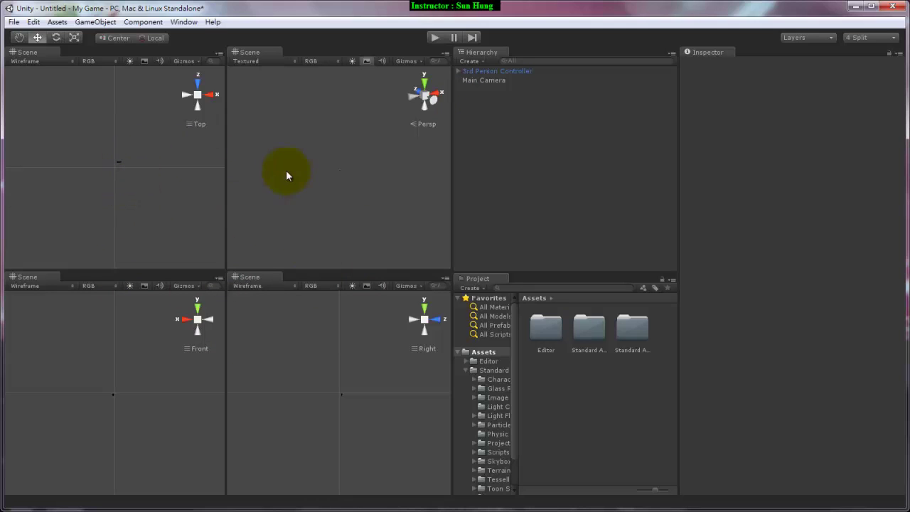
- Select the 3rd Person Controller in the Hierarchy and make the Right and Front views active for framing
left_click_drag(325, 146, 374, 195)
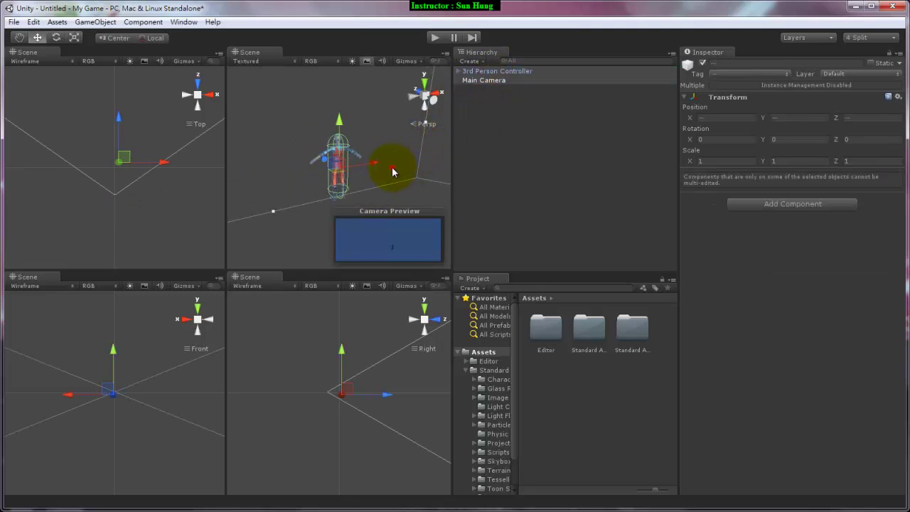
left_click(392, 169)
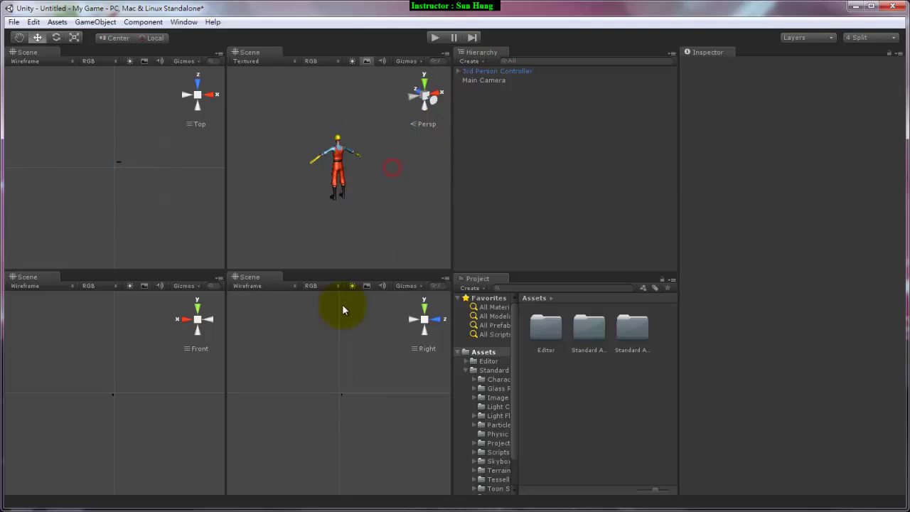
left_click(342, 395)
left_click(497, 71)
left_click(361, 353)
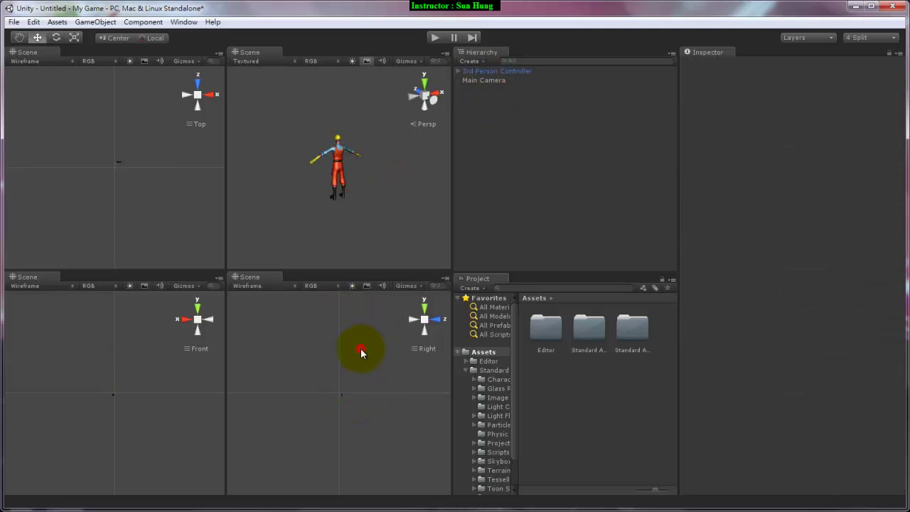
left_click(498, 71)
right_click(324, 314)
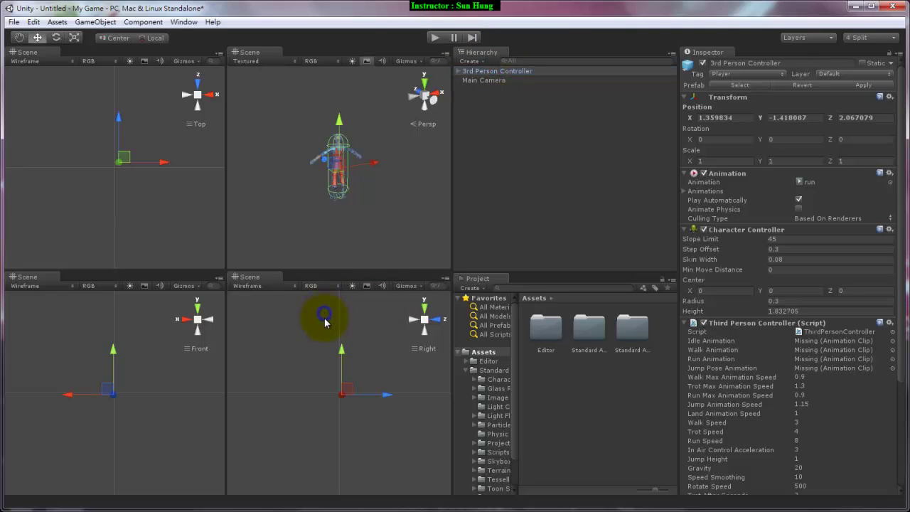
right_click(170, 355)
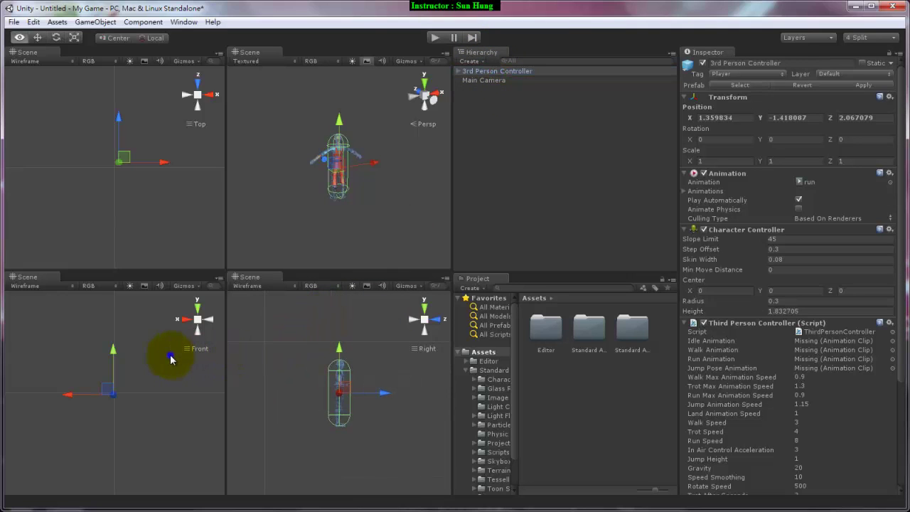
- Frame the character with F, deselect it, and switch to the Tall layout
key("f")
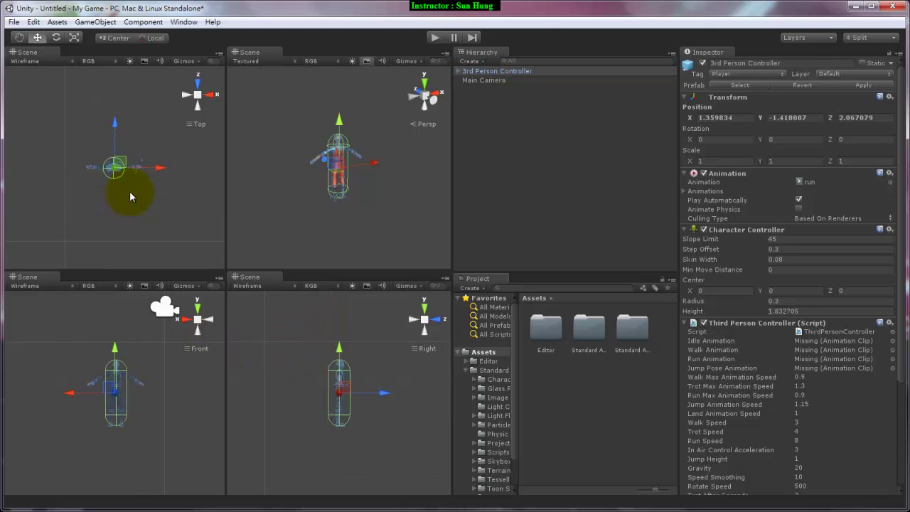
left_click(305, 377)
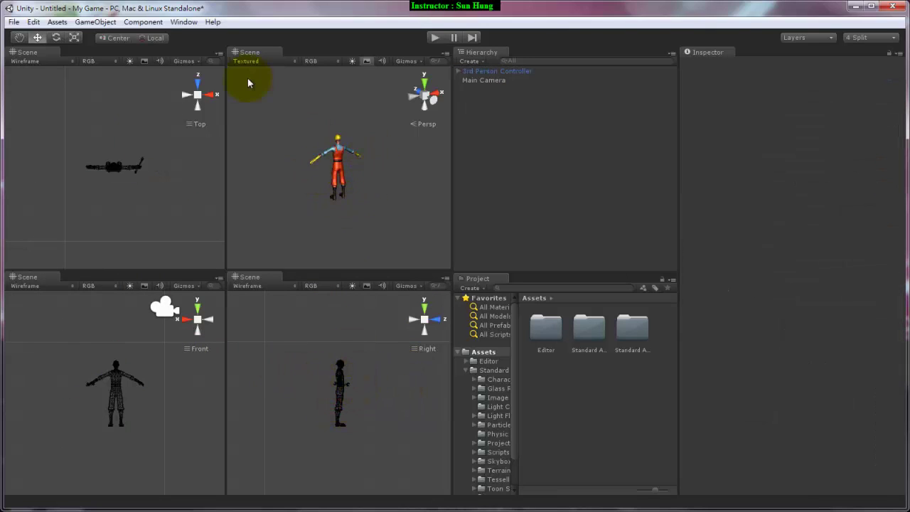
left_click(183, 22)
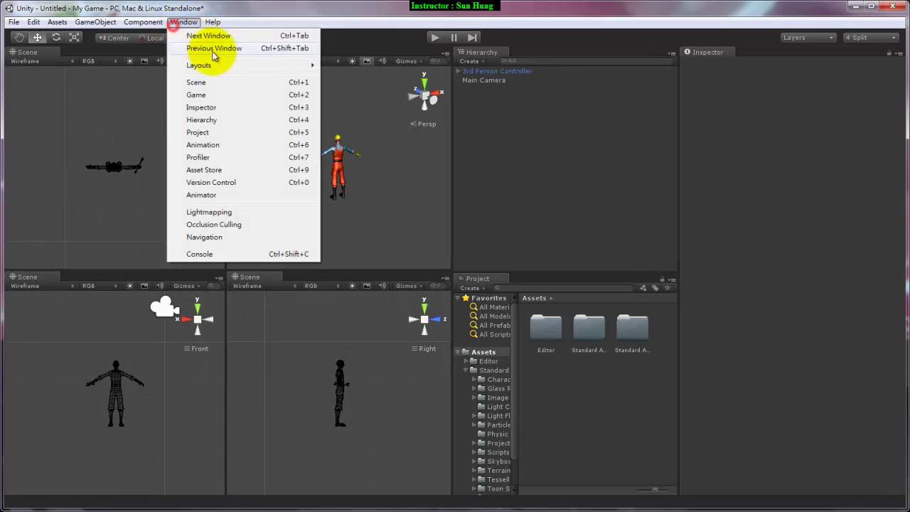
mouse_move(244, 65)
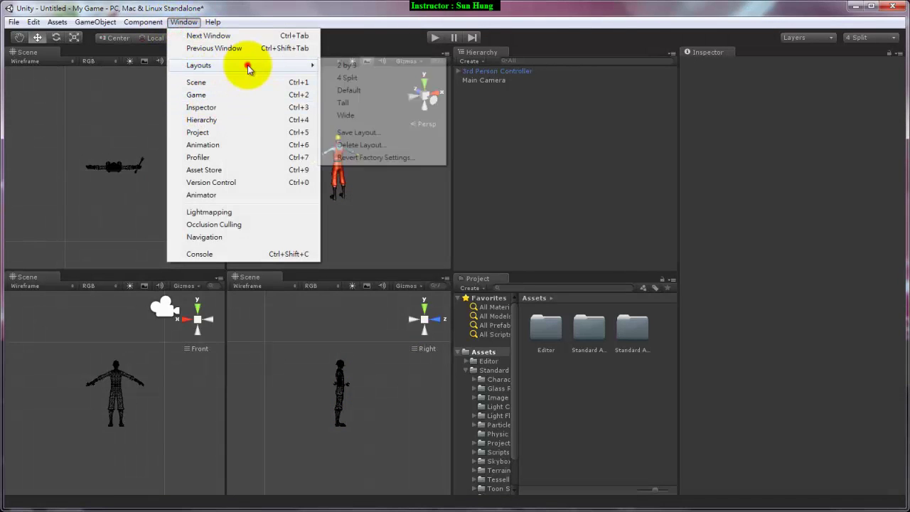
left_click(368, 106)
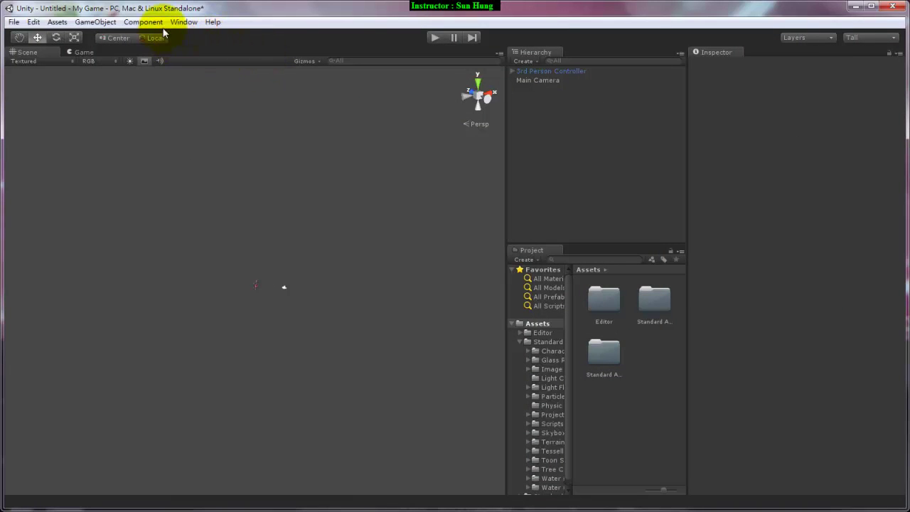
- Switch to the 2 by 3 layout and dock the Project panel below the Game view
left_click(184, 22)
mouse_move(210, 66)
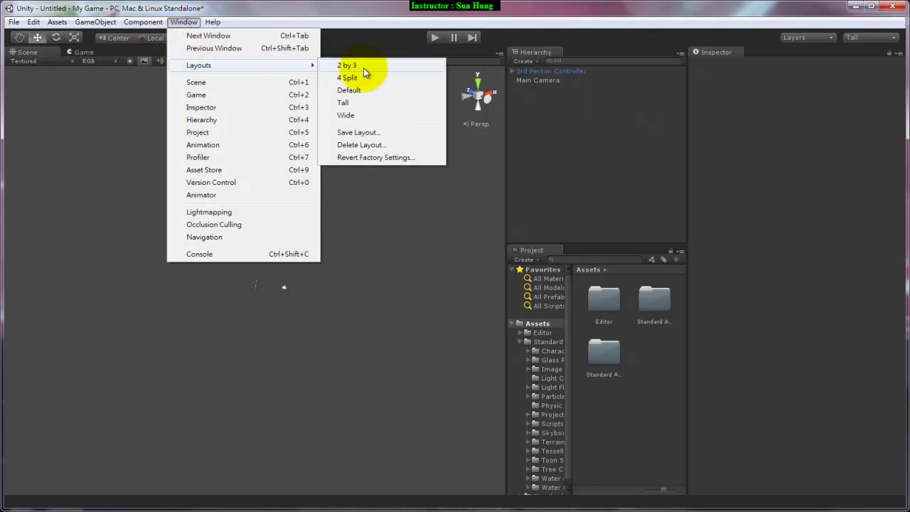
left_click(358, 66)
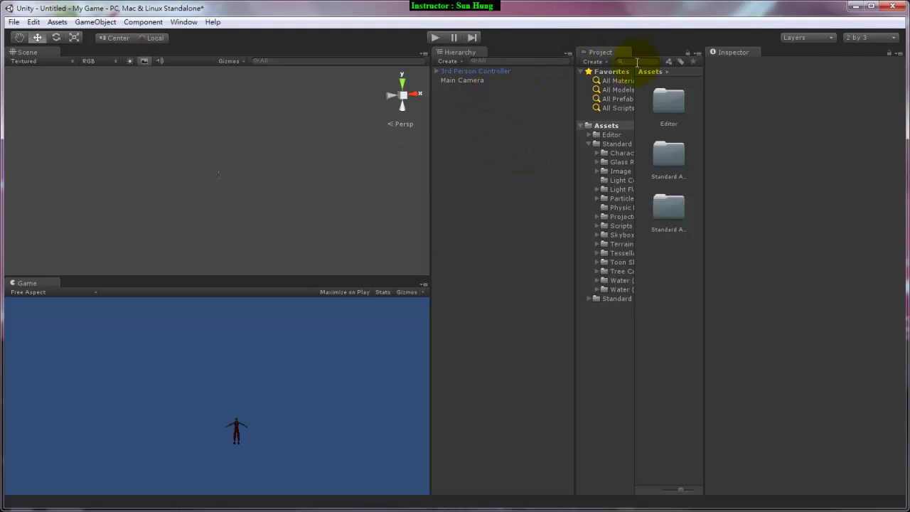
left_click_drag(614, 52, 167, 449)
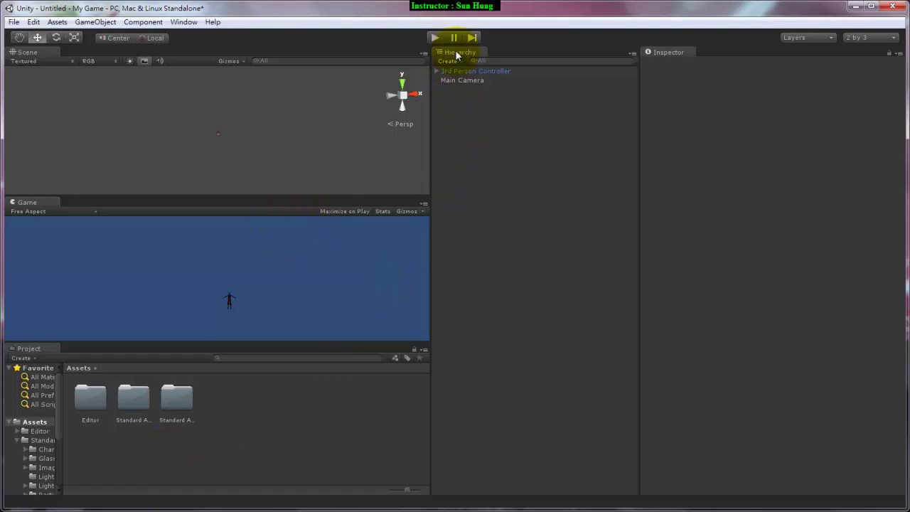
- Dock the Game view right of Scene, resize both views, and widen the Project folder tree
mouse_move(430, 108)
left_mouse_down()
mouse_move(538, 111)
mouse_move(637, 131)
mouse_move(609, 132)
left_mouse_up()
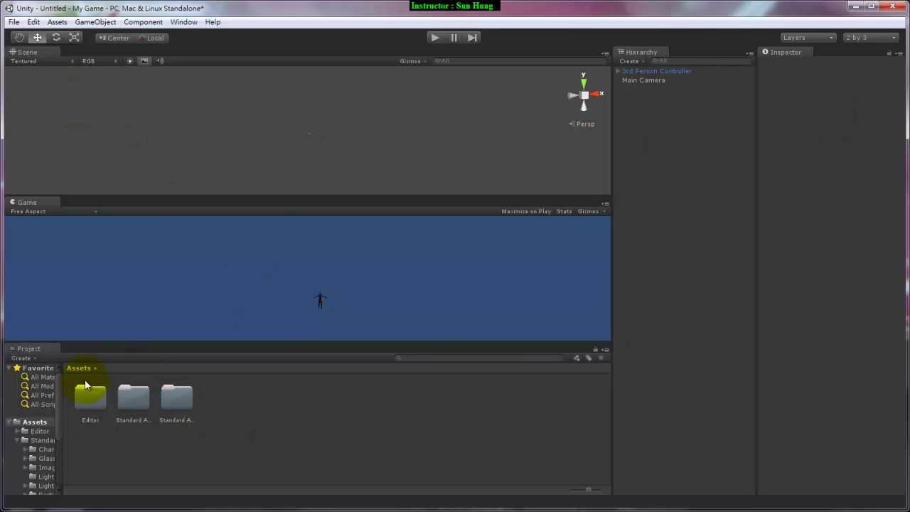
left_click(66, 407)
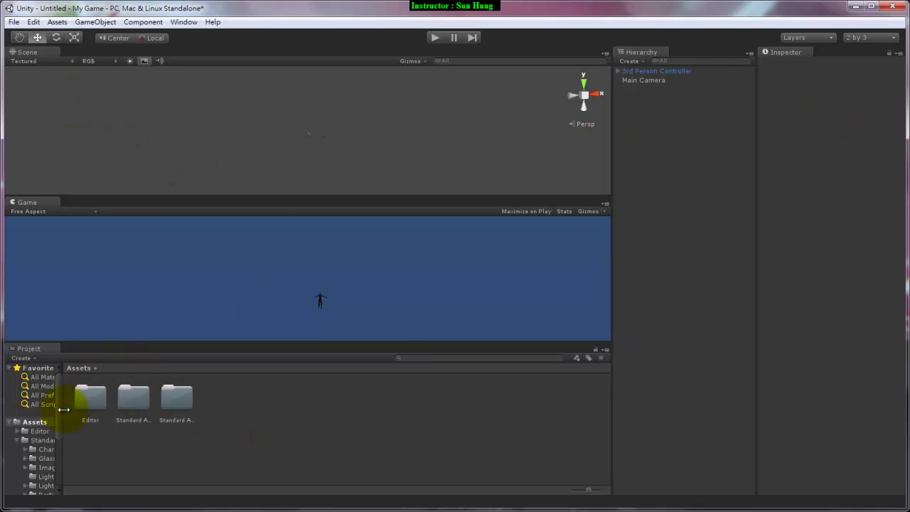
left_click_drag(67, 410, 150, 416)
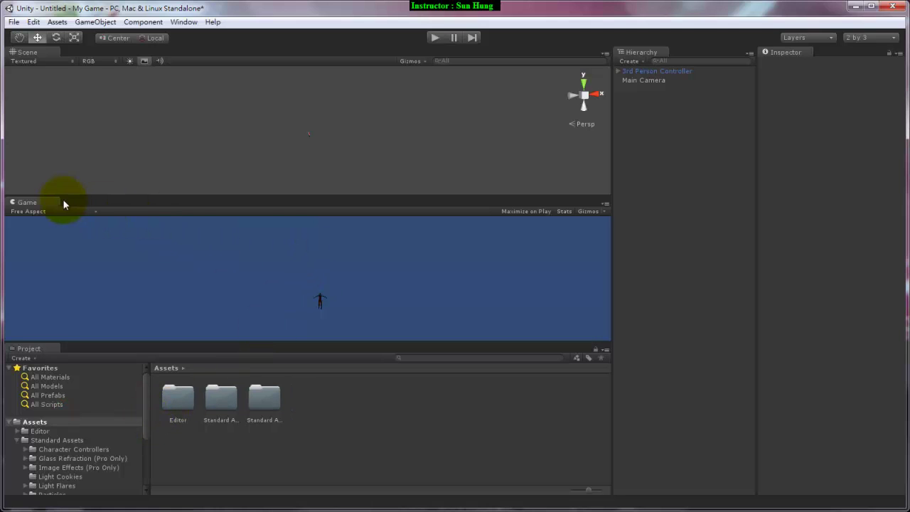
left_click_drag(40, 205, 480, 68)
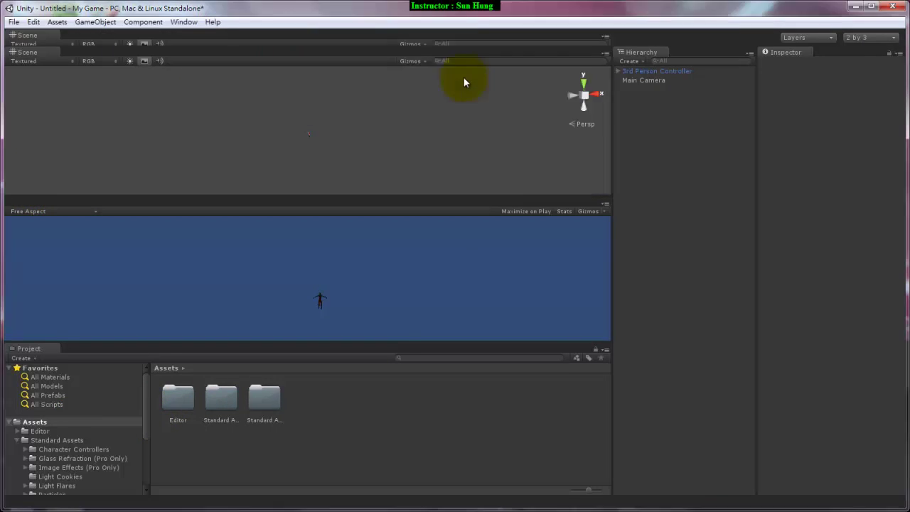
left_click_drag(480, 64, 463, 77)
left_click_drag(407, 159, 307, 177)
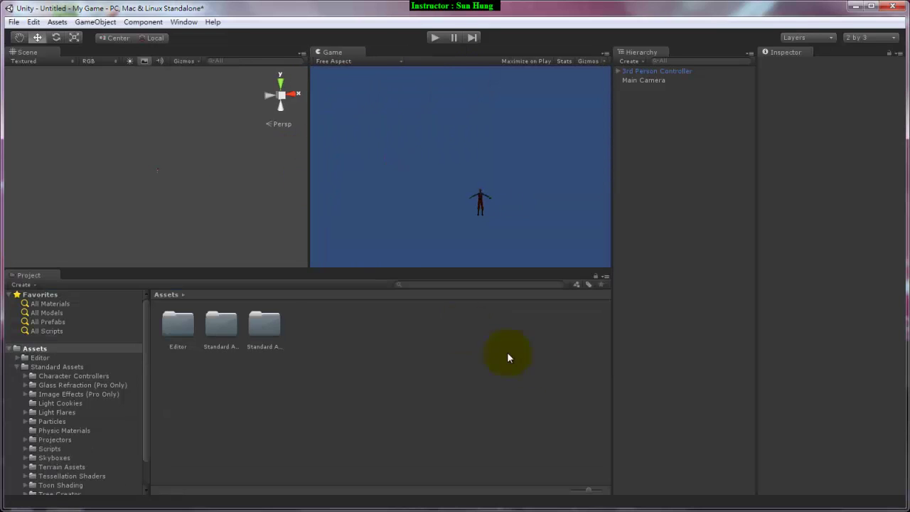
left_click(496, 283)
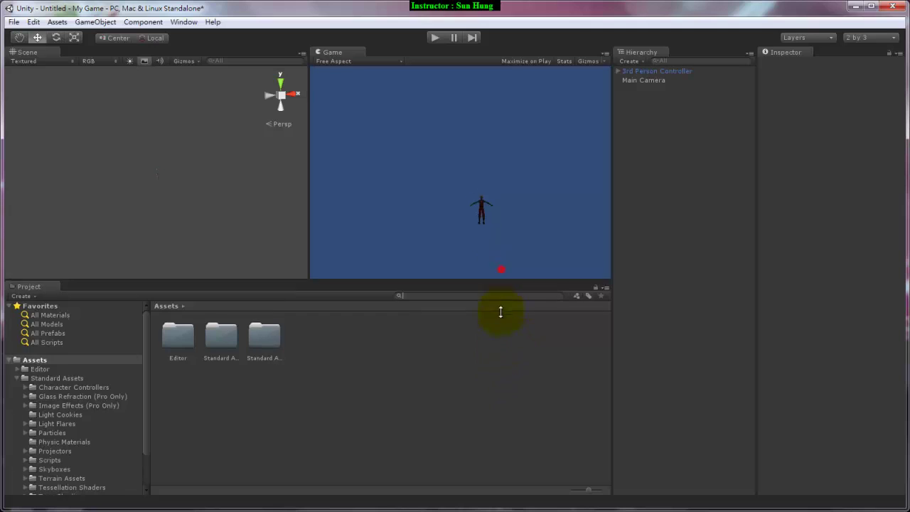
left_click_drag(500, 273, 499, 344)
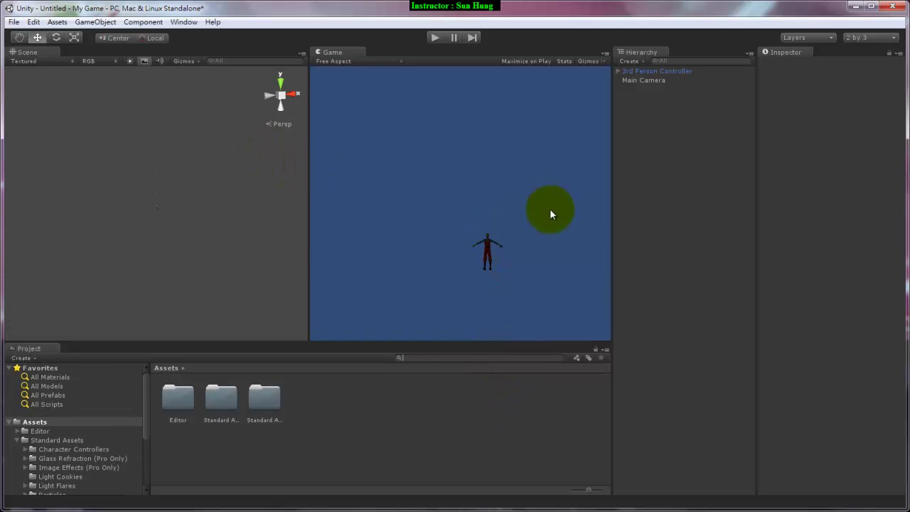
- Save the current panel arrangement as a layout named arion
left_click(183, 22)
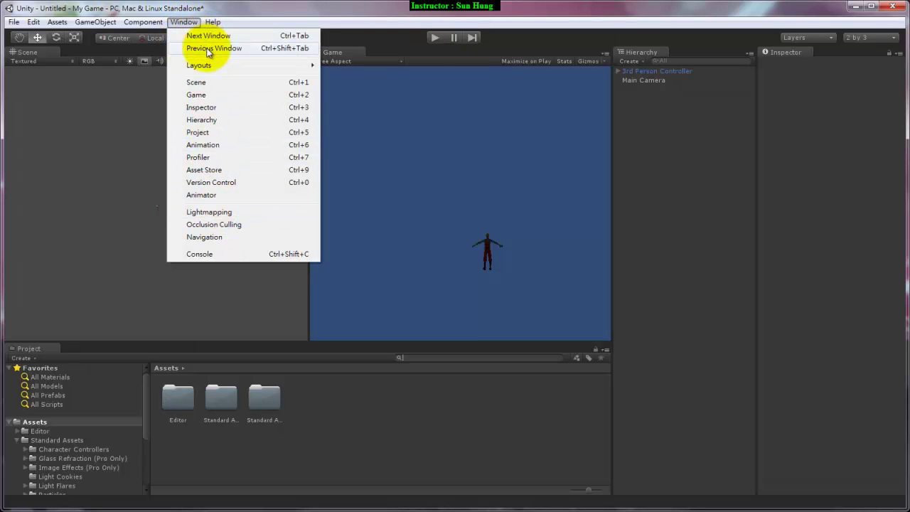
mouse_move(207, 65)
left_click(359, 132)
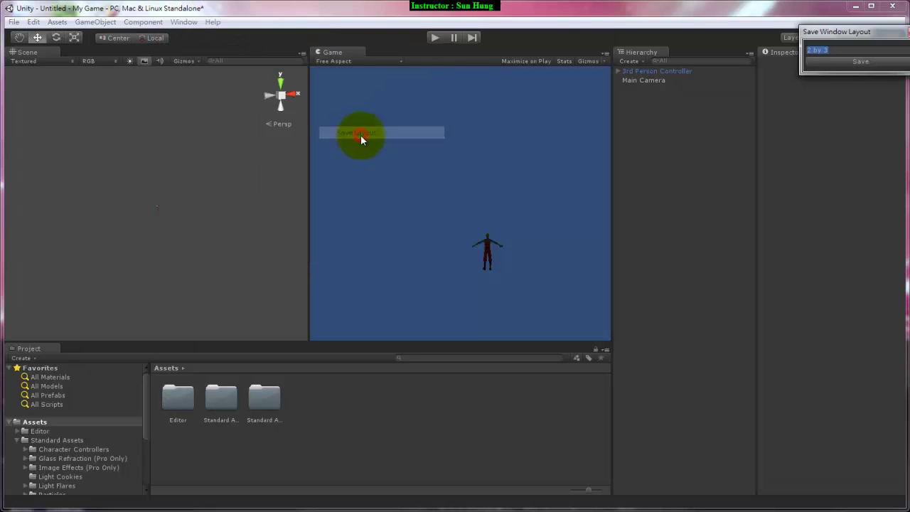
left_click(844, 50)
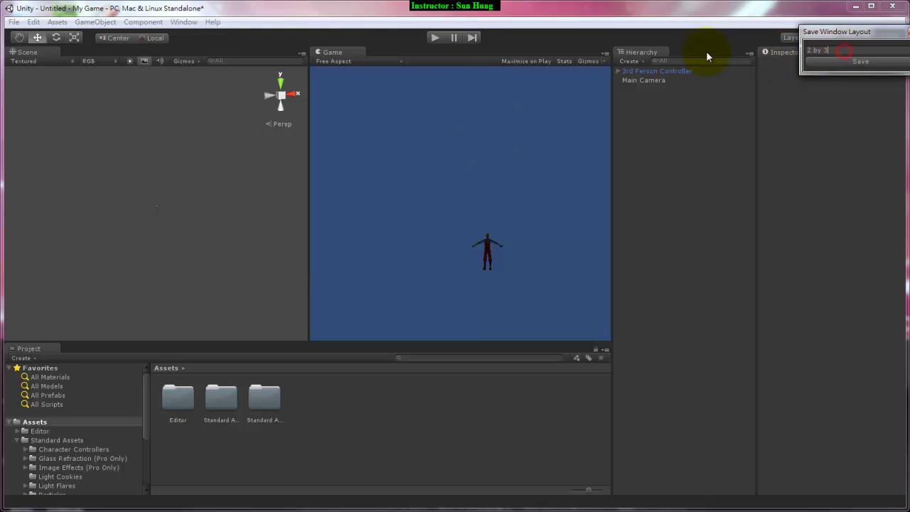
key("BackSpace")
key("BackSpace")
key("BackSpace")
key("BackSpace")
key("BackSpace")
key("BackSpace")
type("a")
type("nion")
left_click(829, 61)
- Switch the editor back to the 2 by 3 layout
left_click(183, 22)
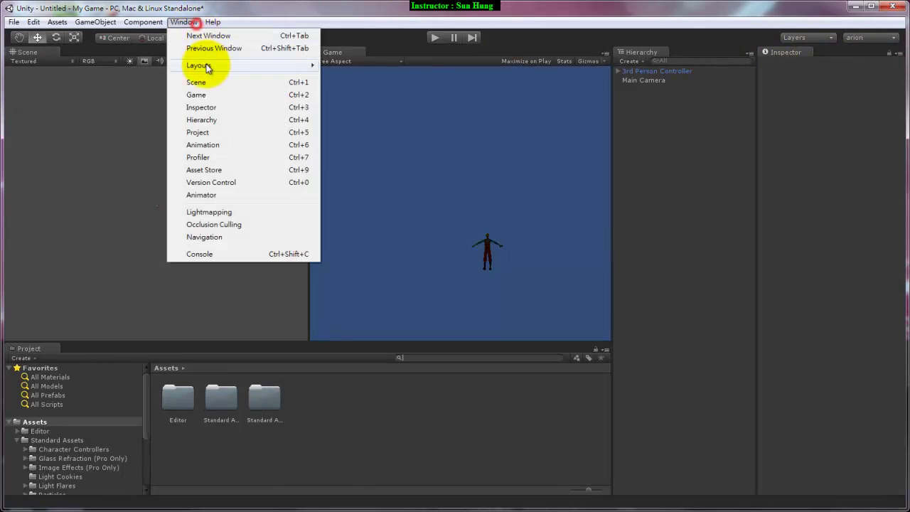
left_click(203, 64)
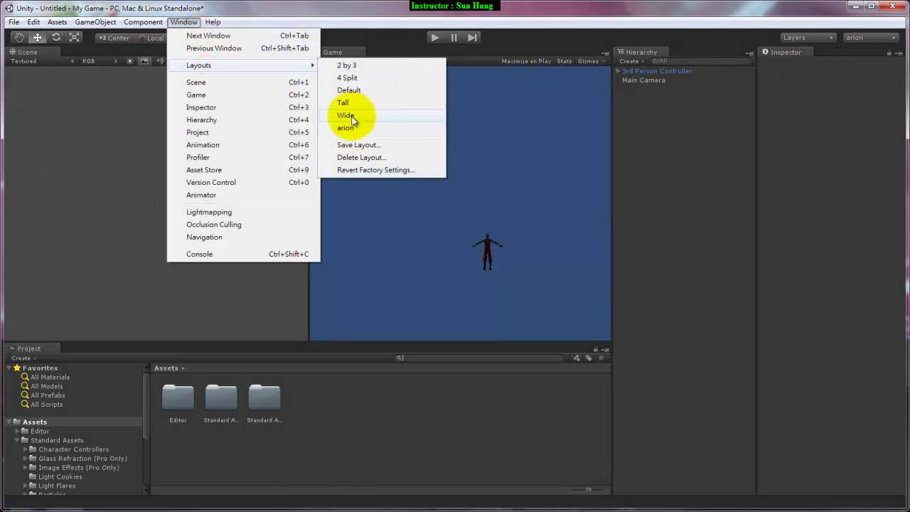
left_click(344, 65)
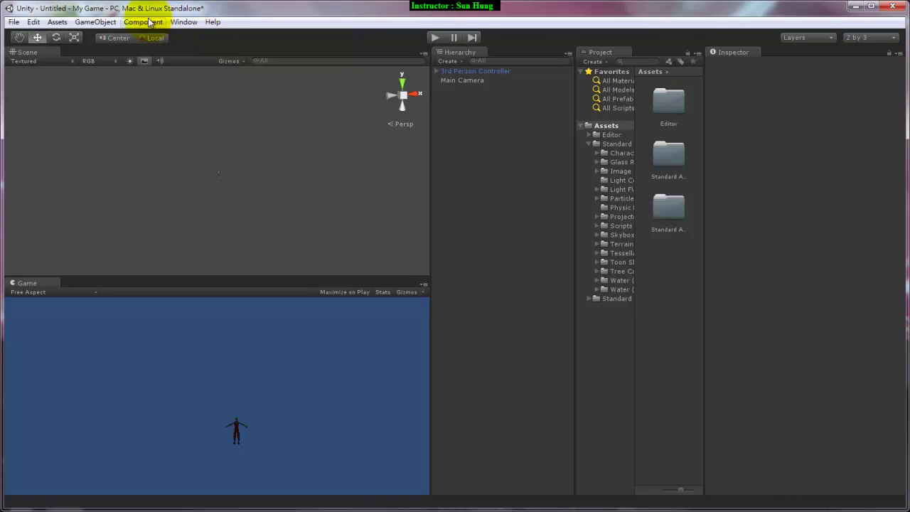
- Browse the File and Assets menus to reveal the Import Package submenu of standard packages
left_click(13, 22)
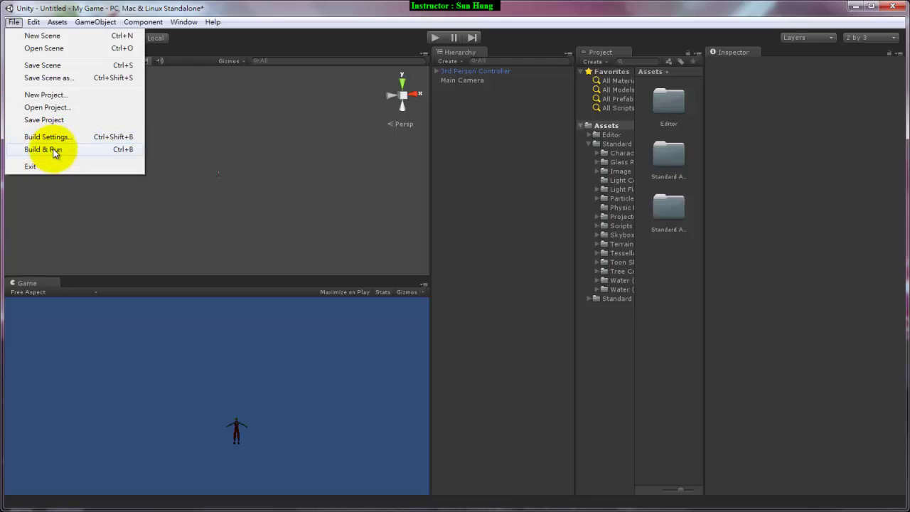
mouse_move(45, 25)
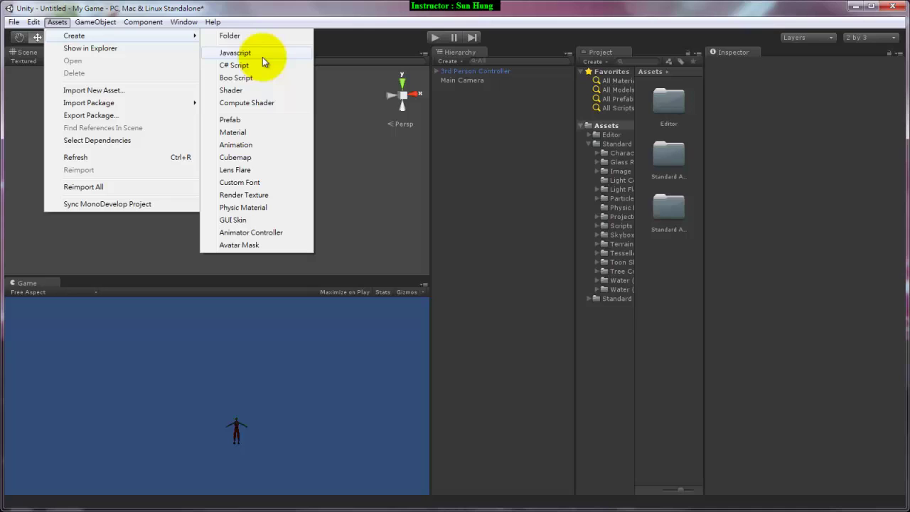
mouse_move(95, 22)
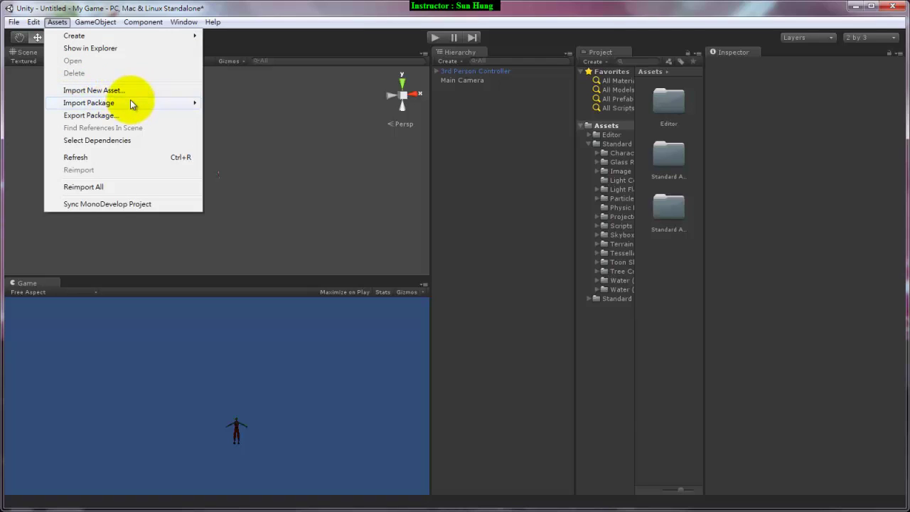
mouse_move(128, 103)
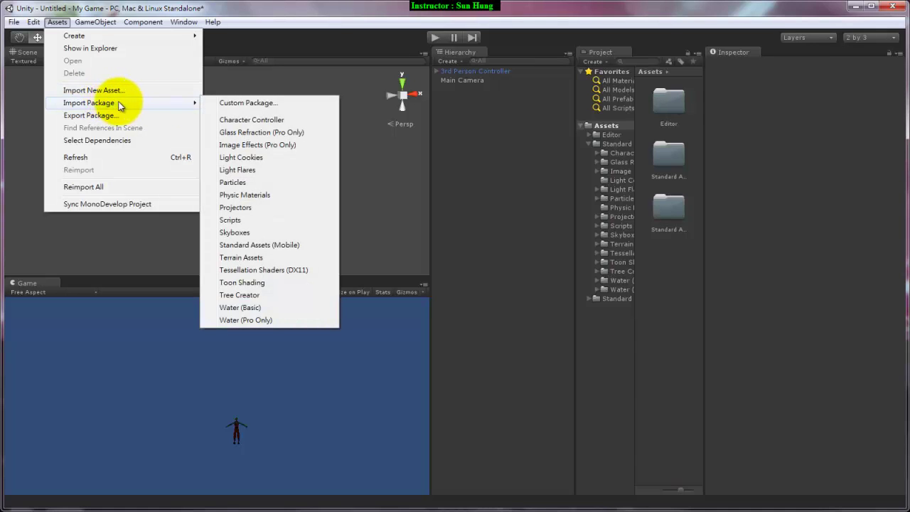
- Start a custom package import, browse DATA (D:) into the Arion3d folder, then cancel
left_click(242, 106)
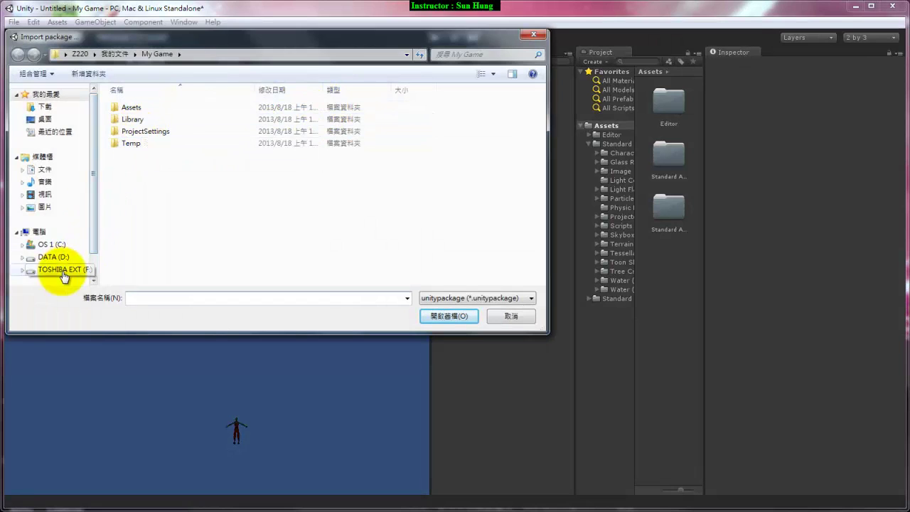
left_click(57, 258)
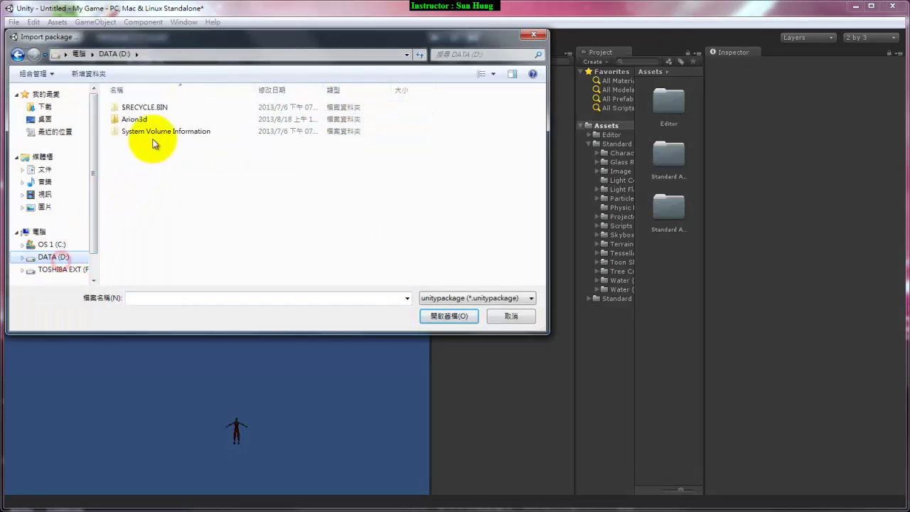
double_click(32, 259)
left_click(57, 282)
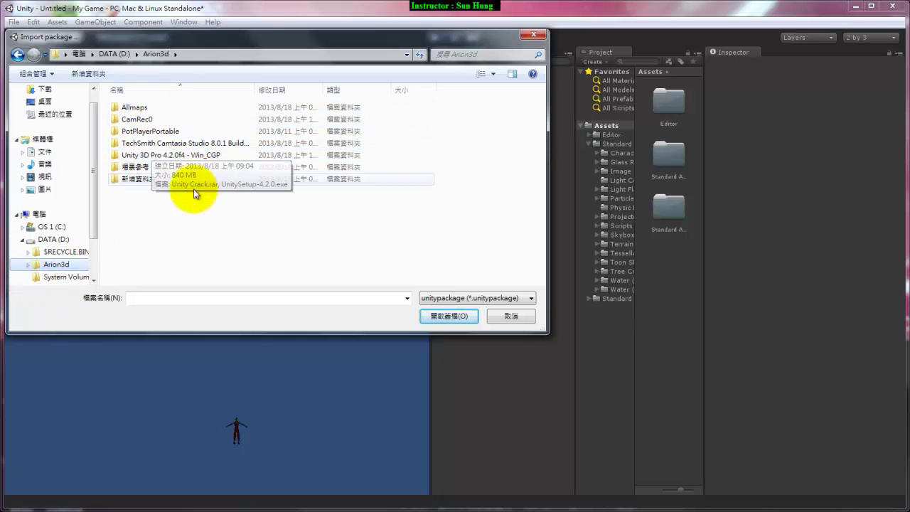
double_click(142, 184)
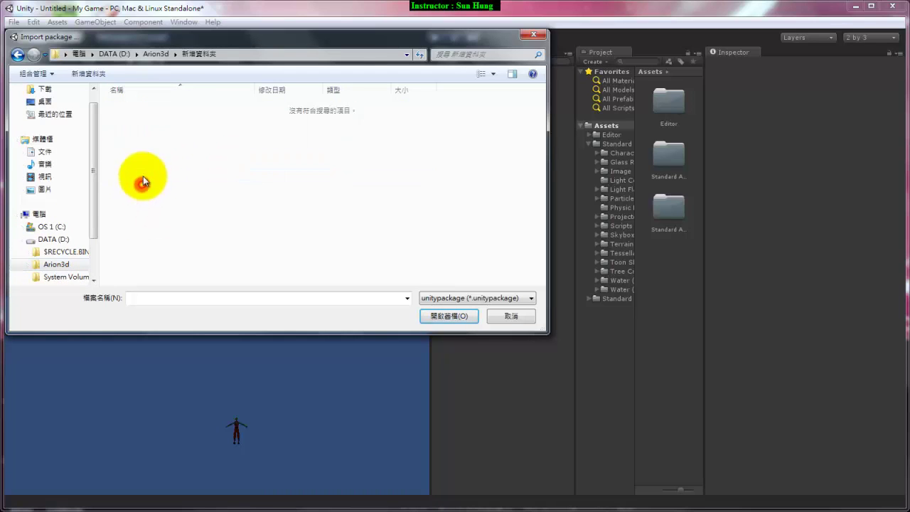
left_click(17, 54)
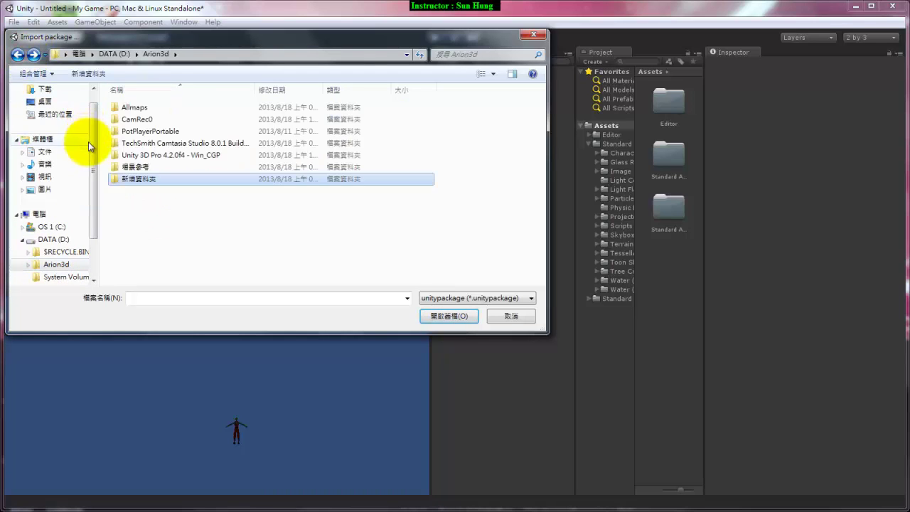
scroll(101, 225, "down", 2)
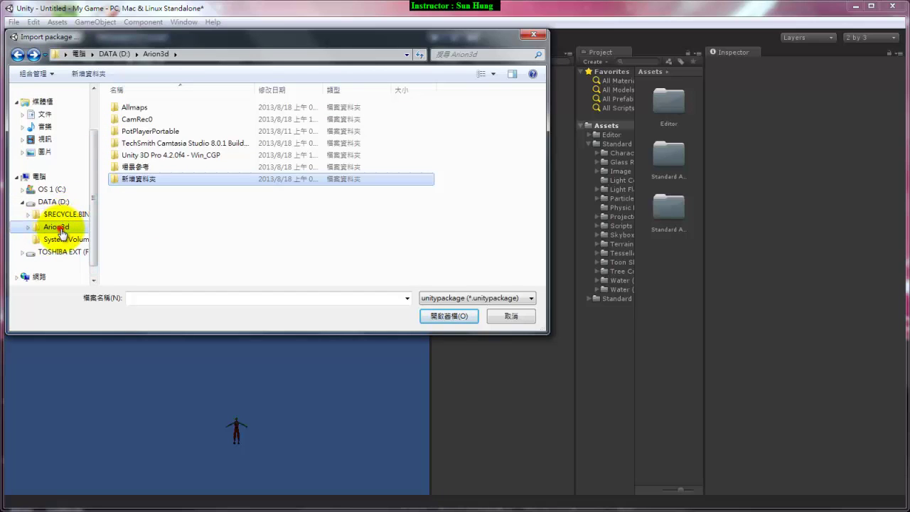
left_click(60, 227)
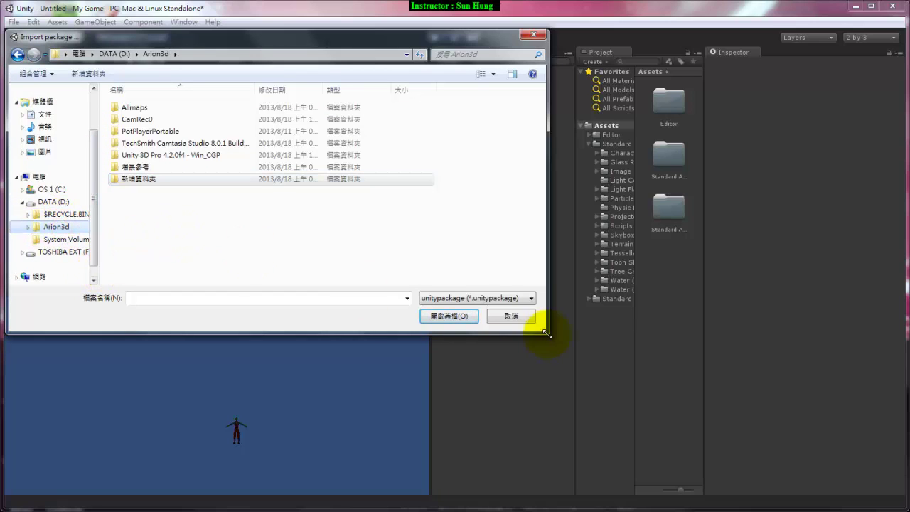
left_click(524, 316)
- Create a Particle System from GameObject > Create Other, then revisit and dismiss that submenu
left_click(95, 24)
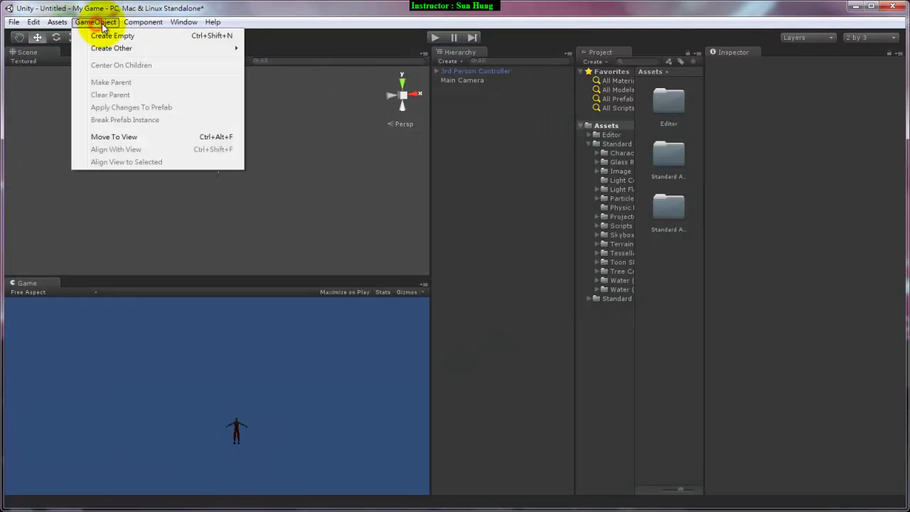
mouse_move(121, 48)
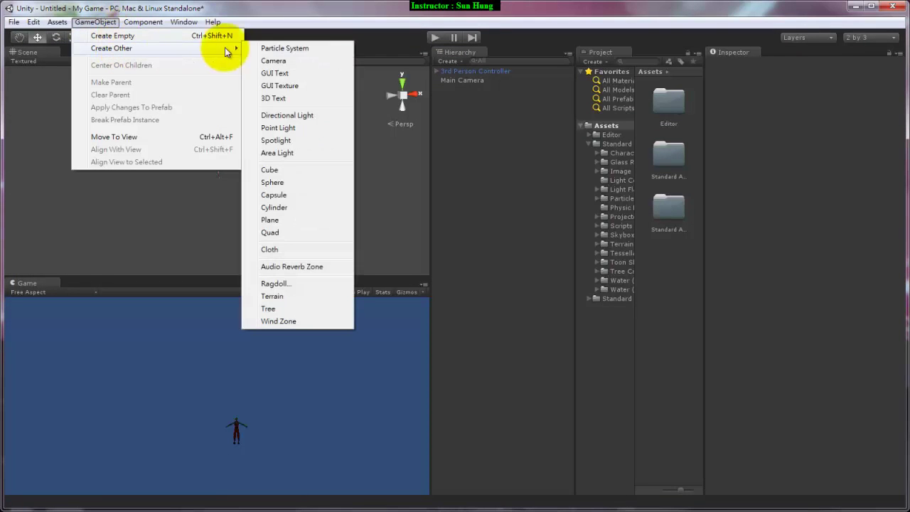
left_click(307, 50)
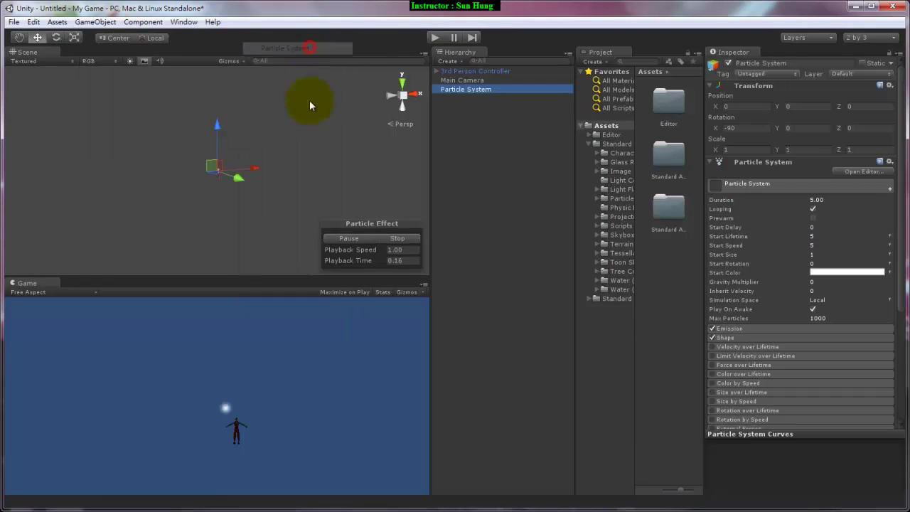
left_click(96, 22)
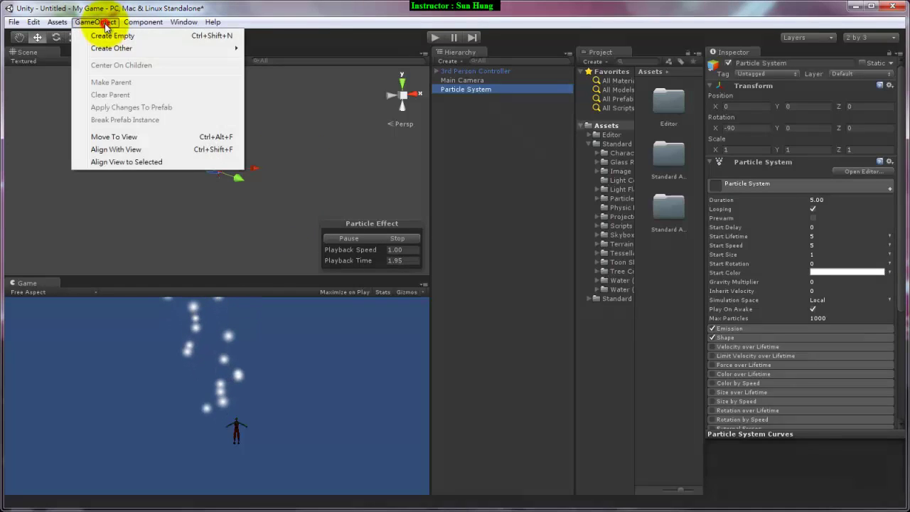
mouse_move(150, 52)
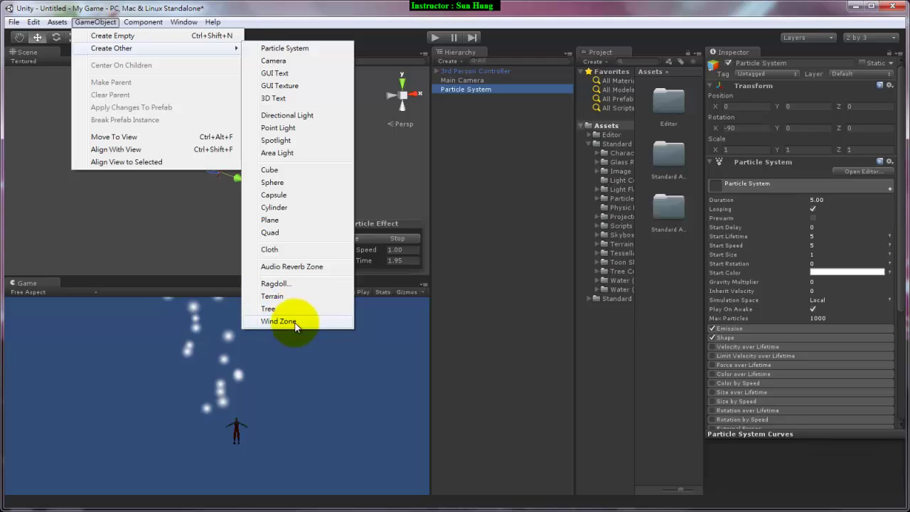
left_click(144, 22)
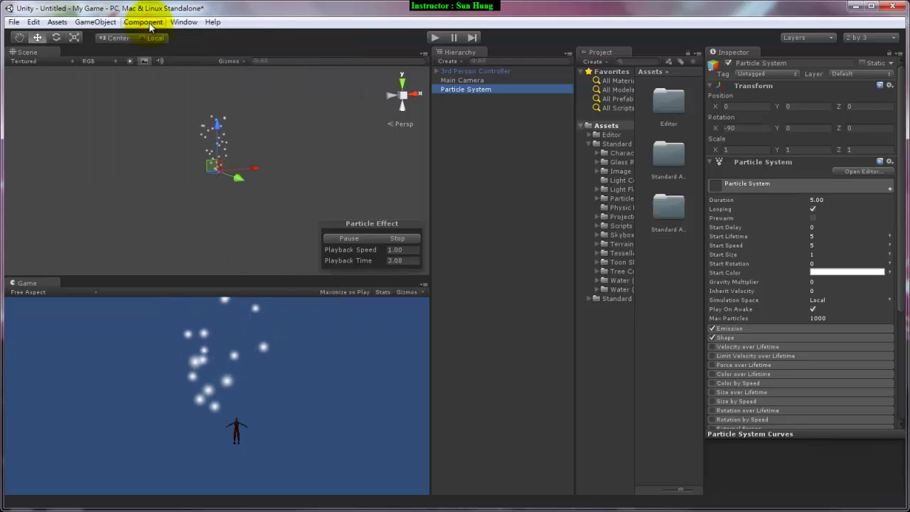
- Browse the Component menu, then collapse the Particle System's main module header in the Inspector
left_click(144, 22)
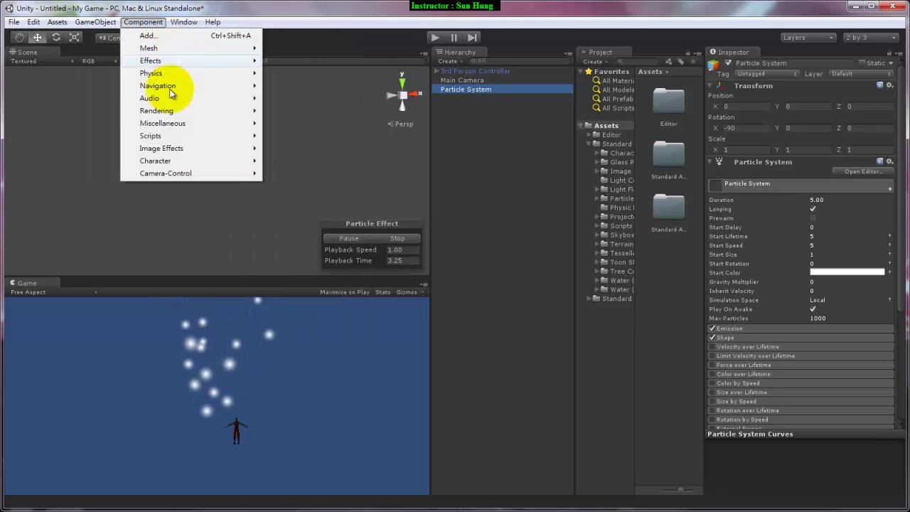
mouse_move(166, 72)
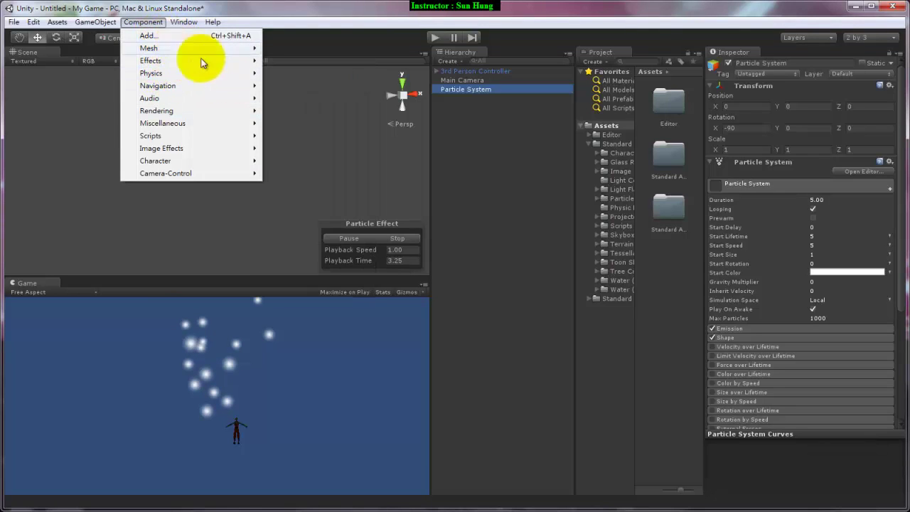
left_click(767, 183)
left_click(773, 363)
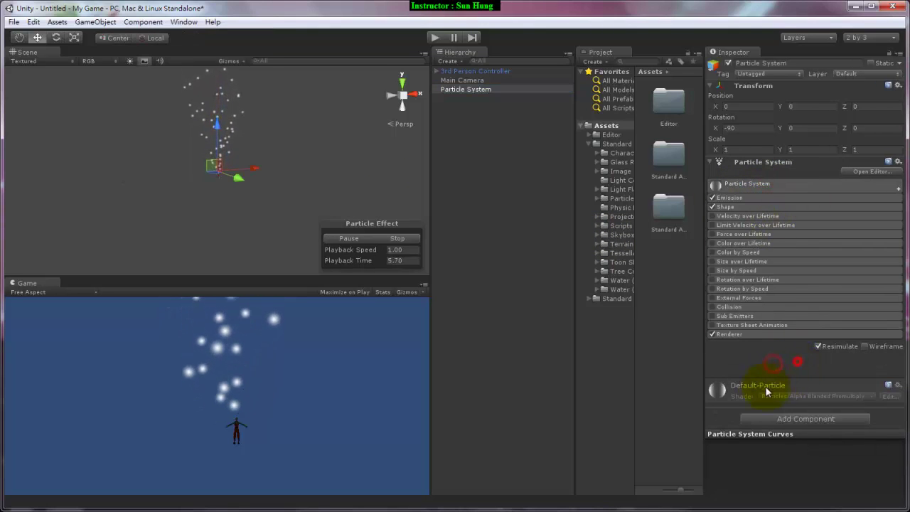
- Look through the Component > Physics submenu and close it without adding anything
left_click(150, 24)
mouse_move(166, 73)
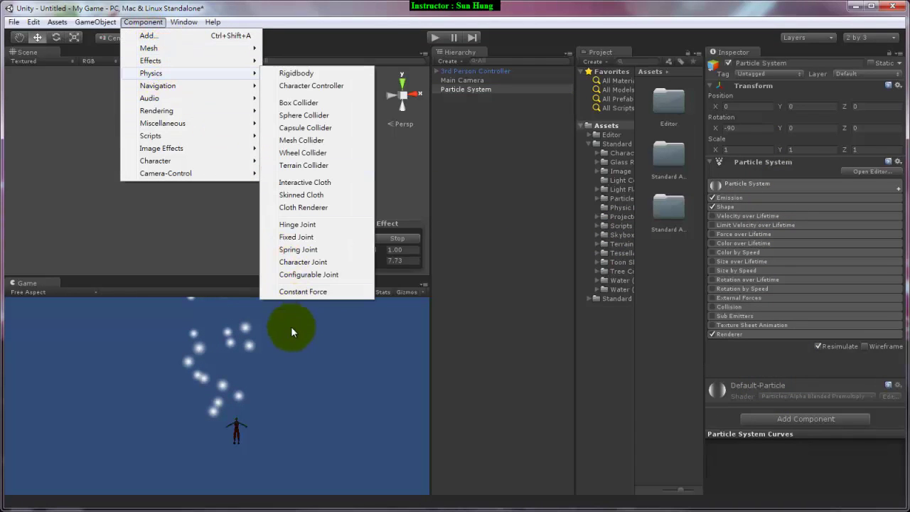
left_click(236, 432)
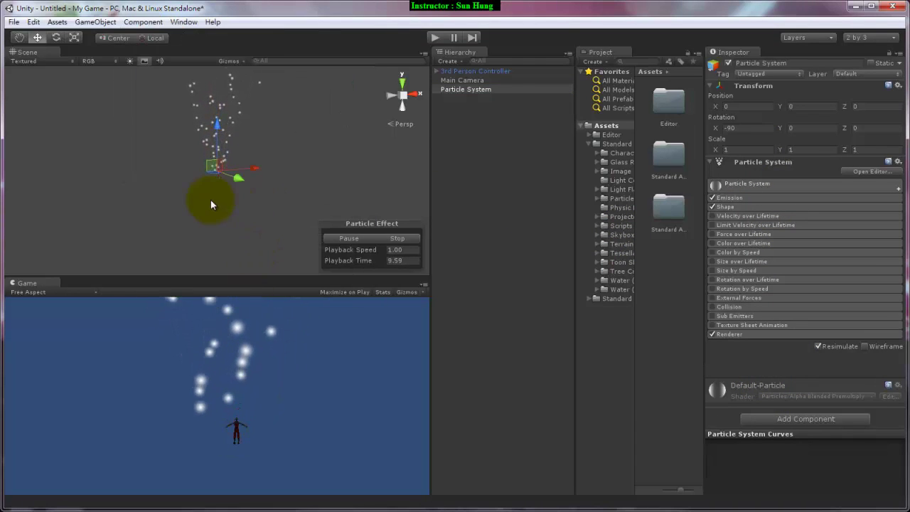
- Select 3rd Person Controller and try removing its Character Controller, which Unity refuses
left_click(480, 81)
left_click(475, 70)
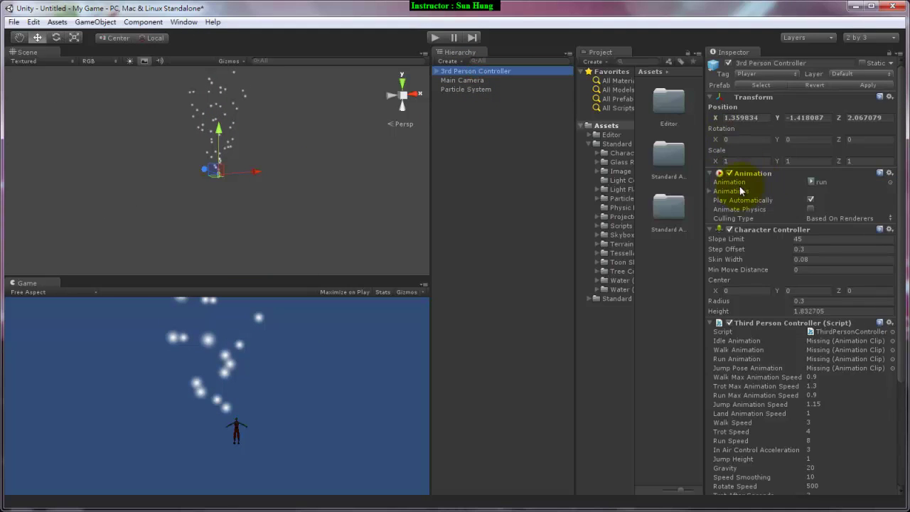
left_click(789, 228)
right_click(783, 230)
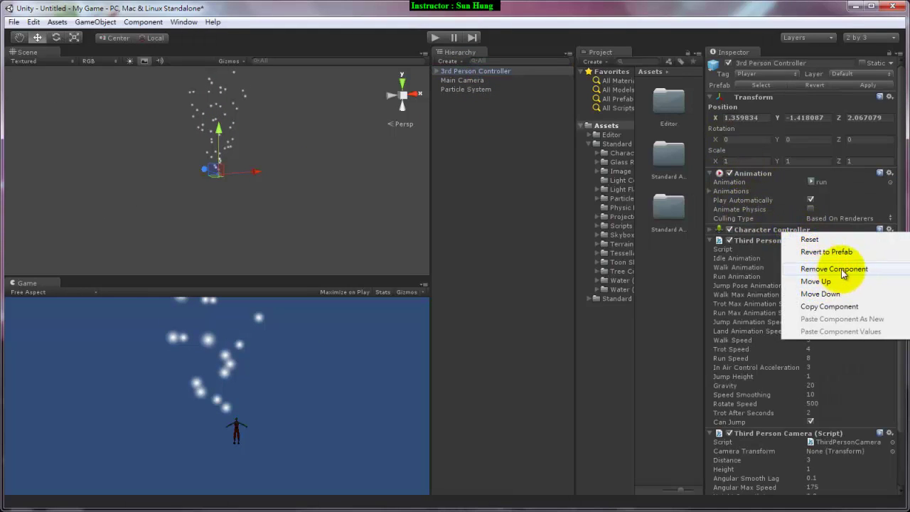
left_click(838, 232)
right_click(816, 226)
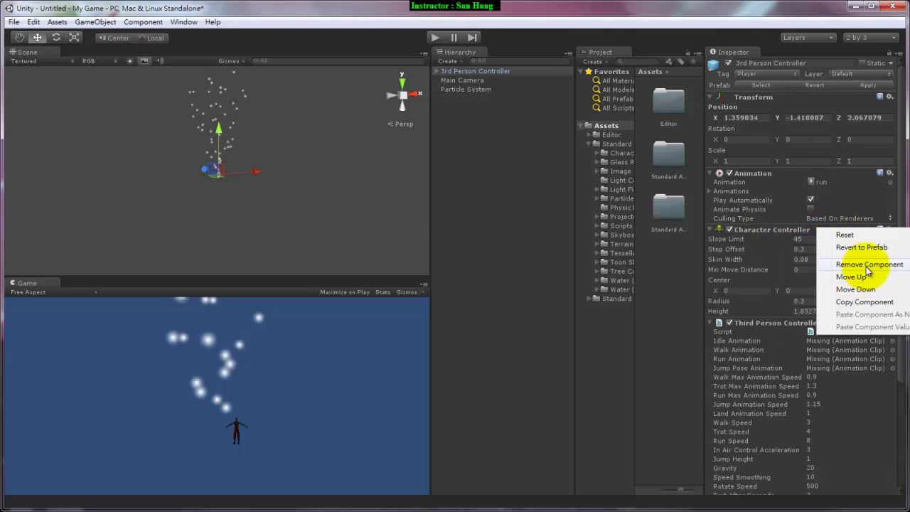
left_click(865, 265)
left_click(526, 283)
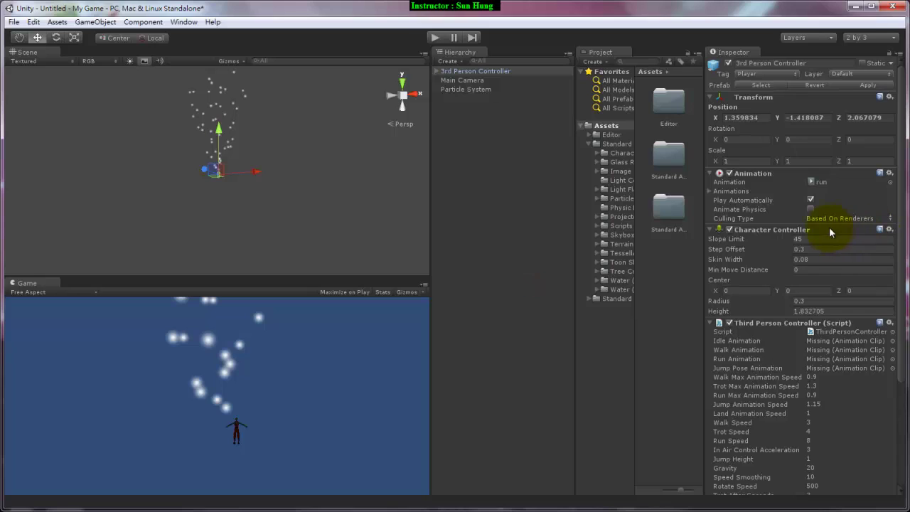
- Remove the Third Person Controller and Third Person Camera scripts from the 3rd Person Controller
right_click(774, 323)
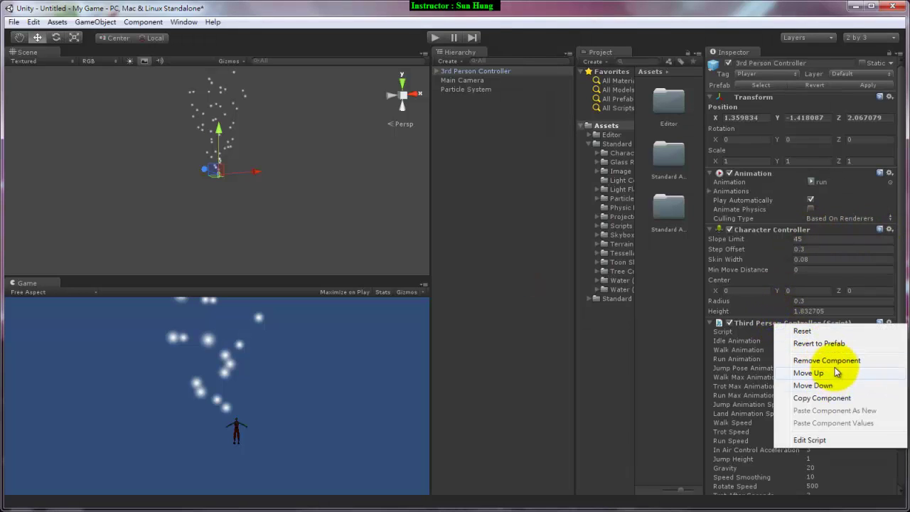
left_click(828, 360)
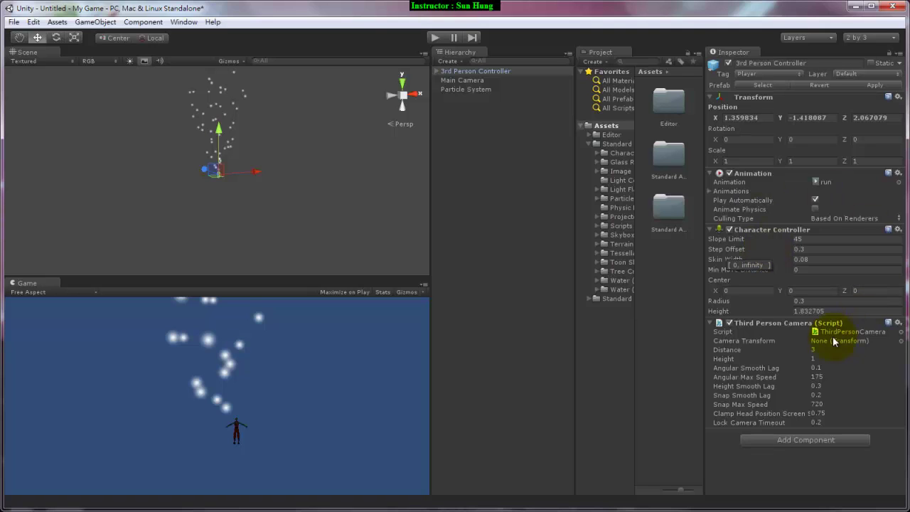
right_click(753, 323)
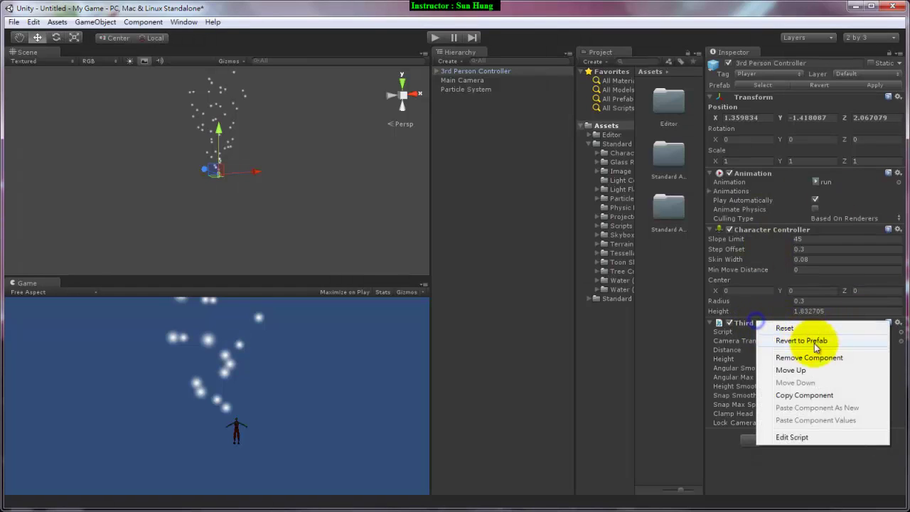
left_click(817, 360)
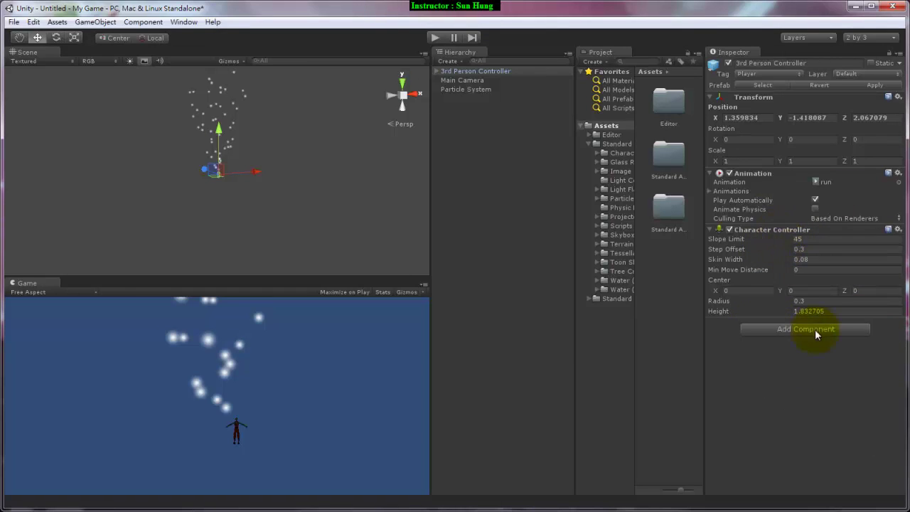
left_click(817, 327)
left_click(702, 349)
left_click(143, 22)
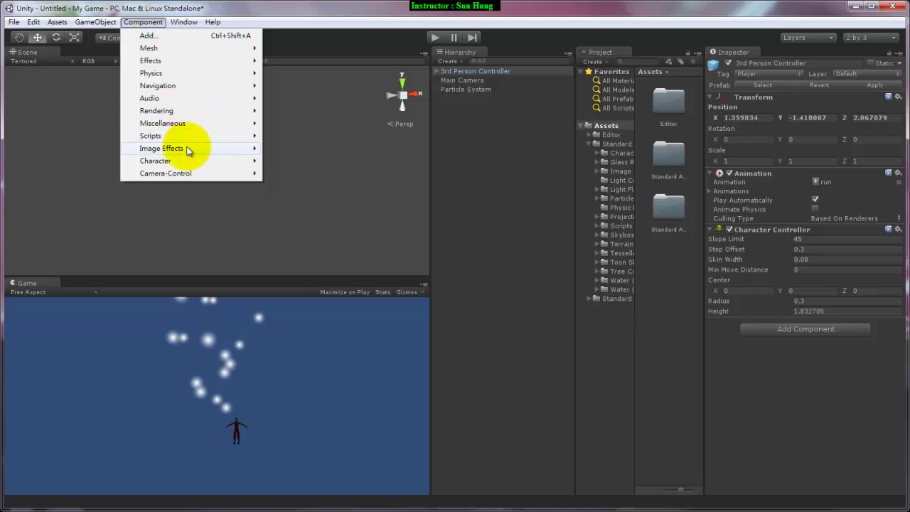
mouse_move(190, 149)
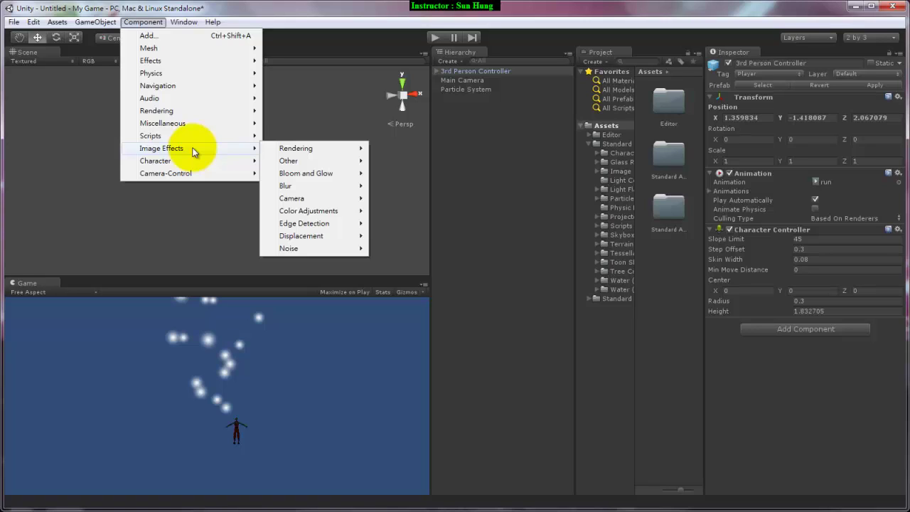
left_click(496, 144)
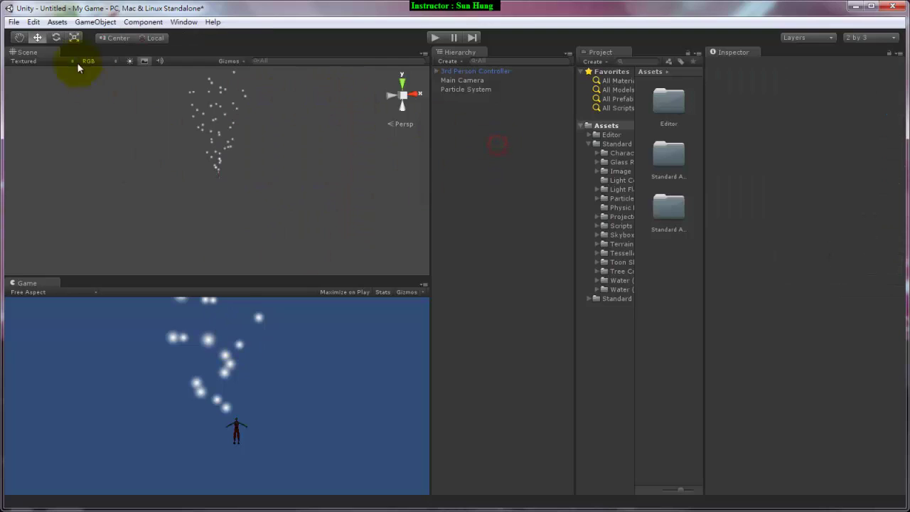
- Start a new scene without saving the old one and add a Sphere at 0, 0, 0
left_click(13, 22)
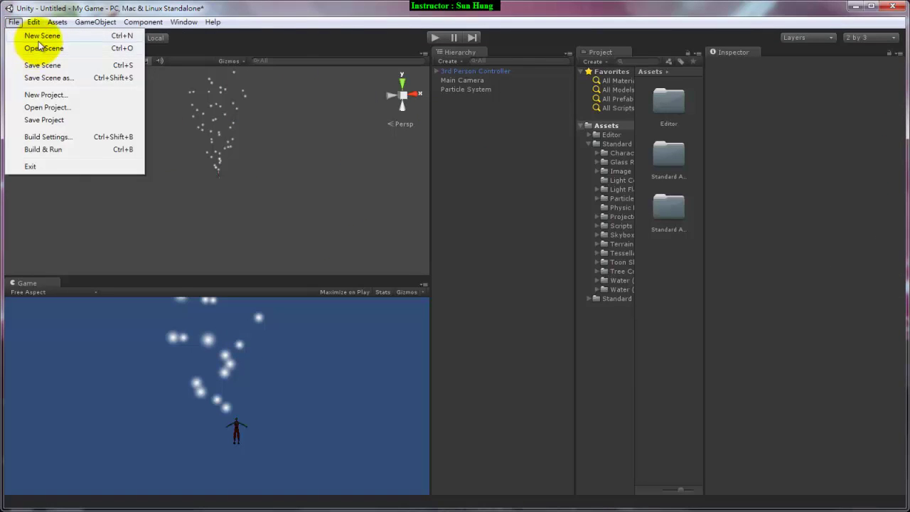
left_click(39, 35)
left_click(483, 283)
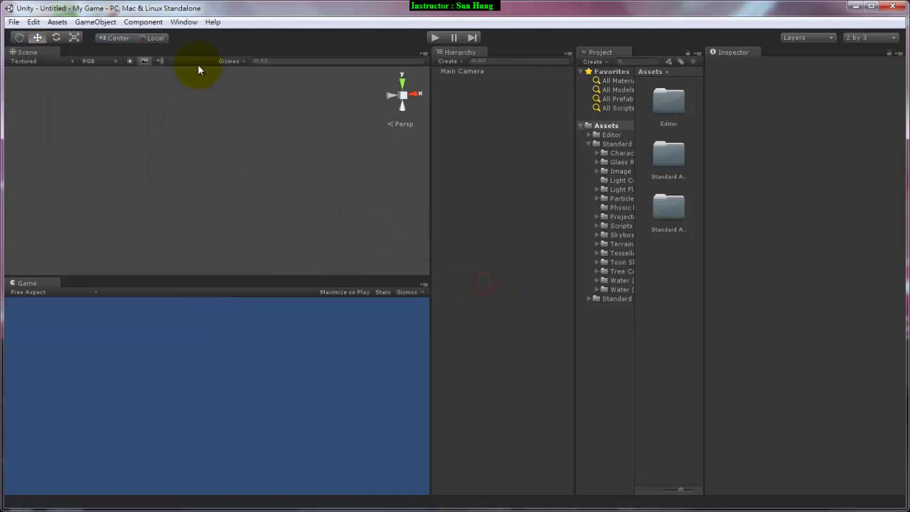
left_click(96, 22)
mouse_move(110, 49)
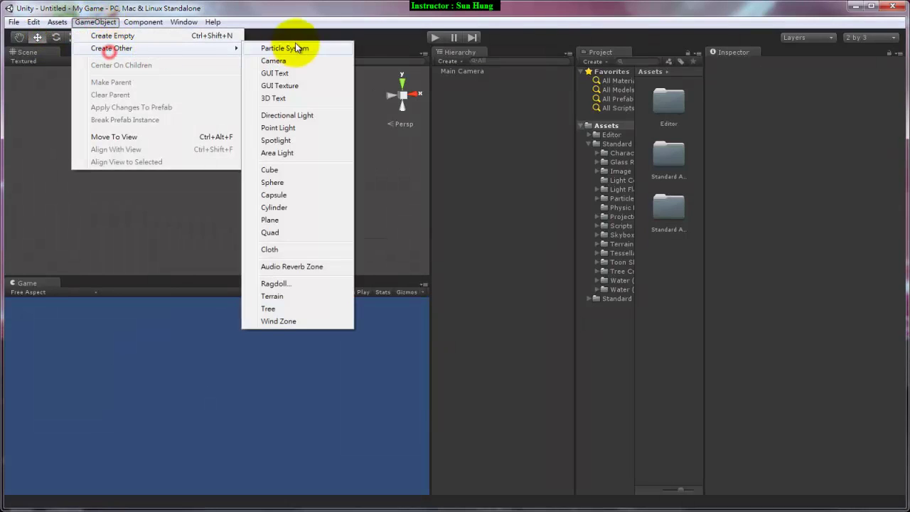
left_click(285, 183)
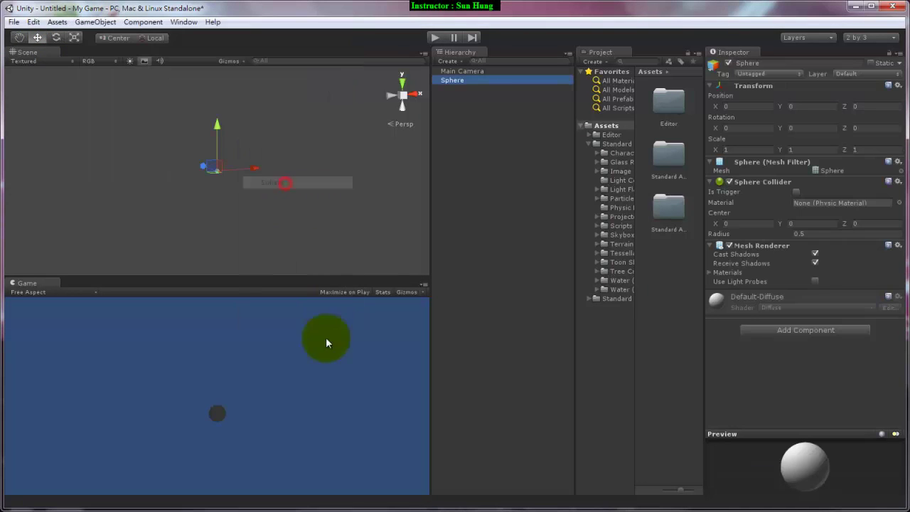
left_click(220, 414)
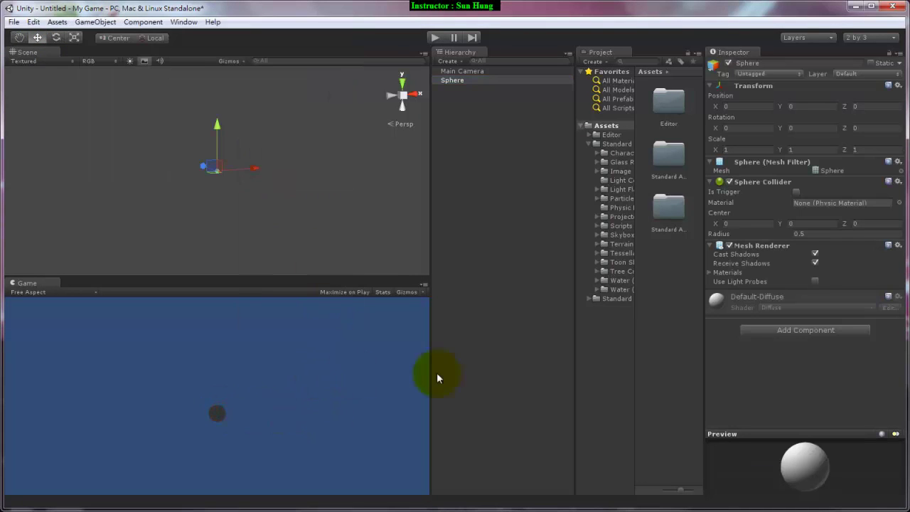
- Expand the Default-Diffuse material to show Main Color, Base (RGB), Tiling and Offset, then select Sphere
left_click(826, 301)
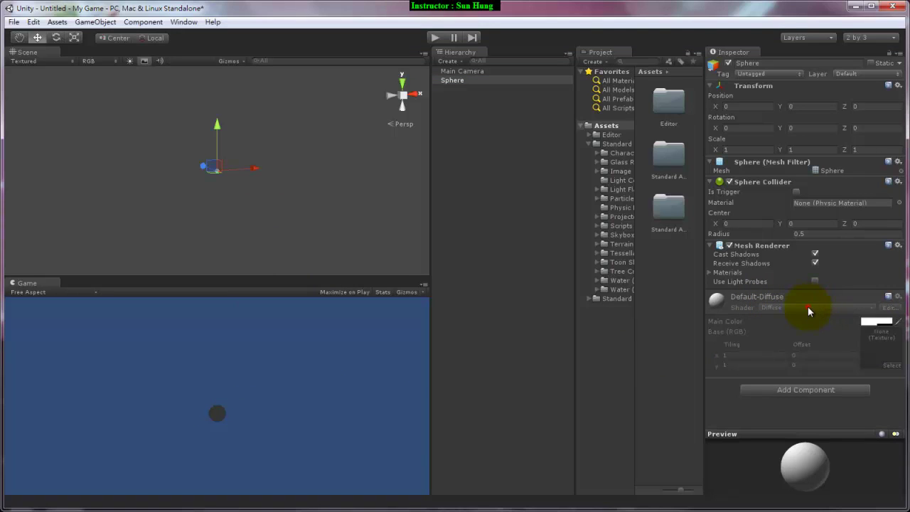
left_click(808, 305)
left_click(807, 306)
left_click(218, 412)
left_click(449, 108)
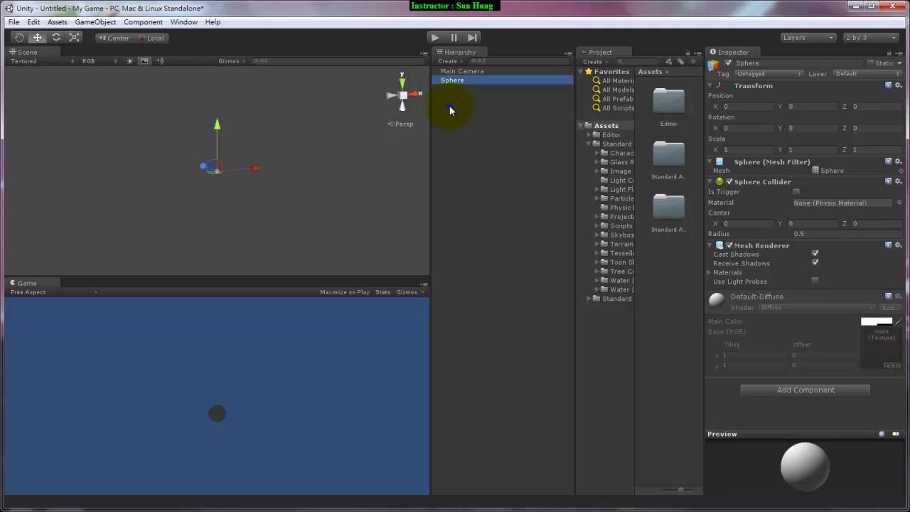
- Create a New Material in Assets, drag it onto the Sphere, and frame the Sphere with F
right_click(674, 293)
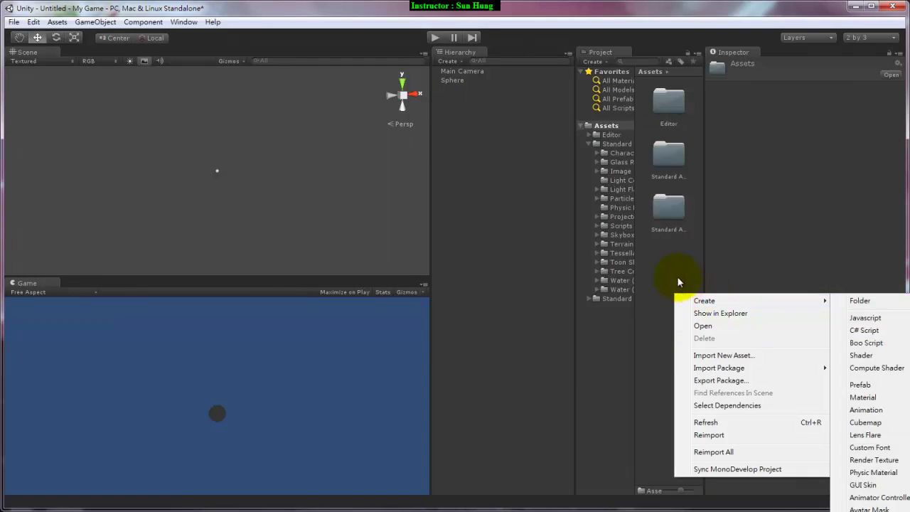
mouse_move(718, 300)
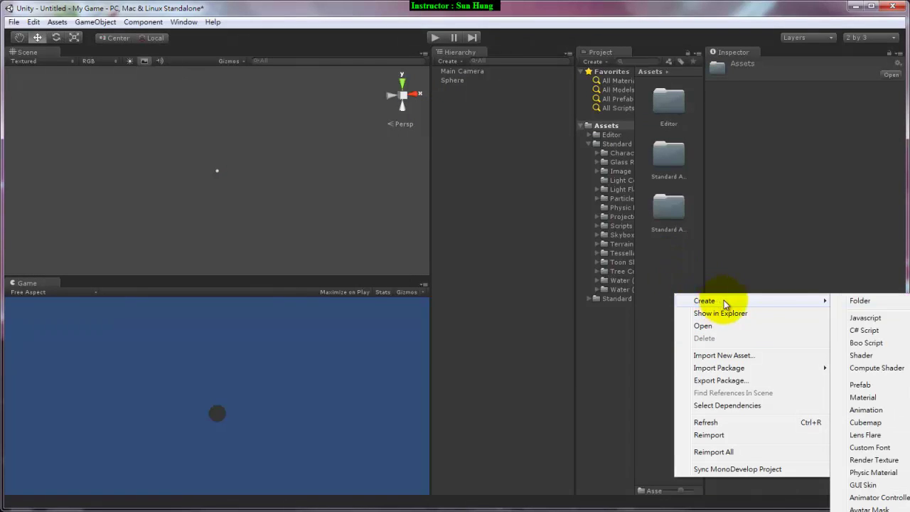
left_click(864, 400)
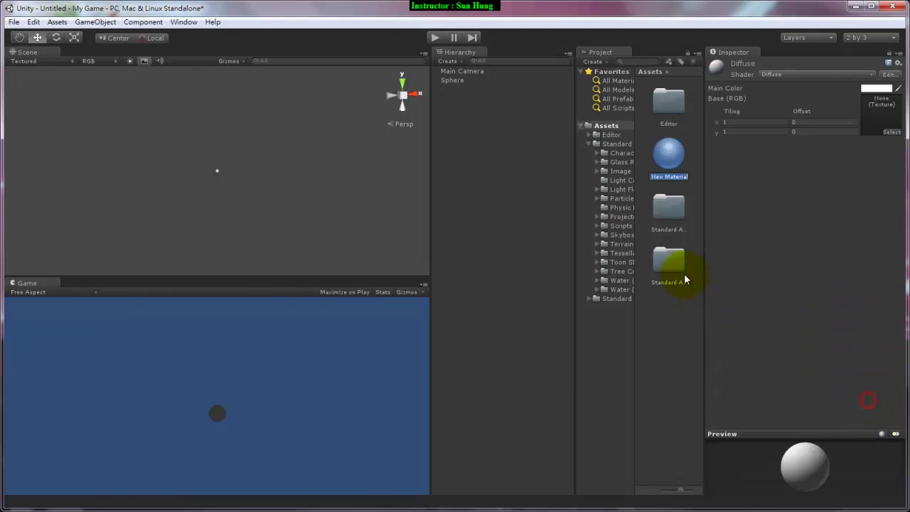
mouse_move(670, 152)
left_mouse_down()
mouse_move(220, 245)
mouse_move(218, 175)
mouse_move(246, 199)
left_mouse_up()
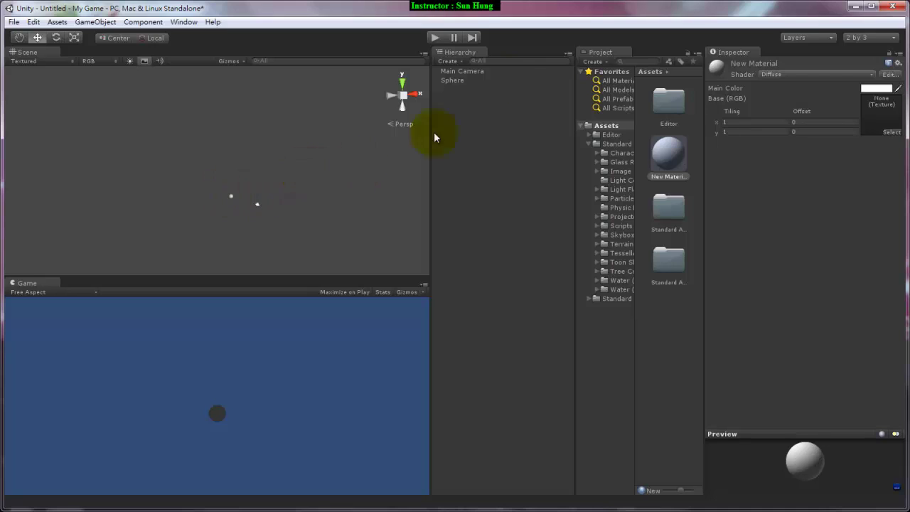
left_click(448, 86)
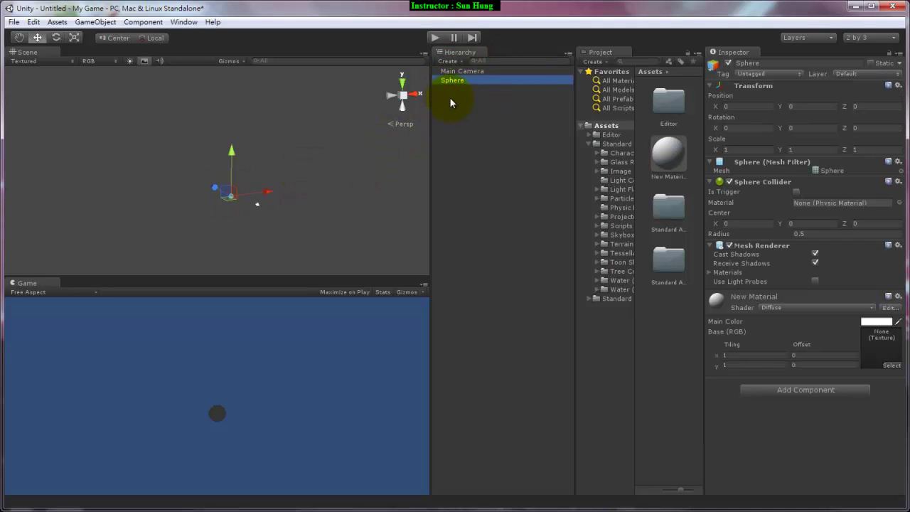
key("f")
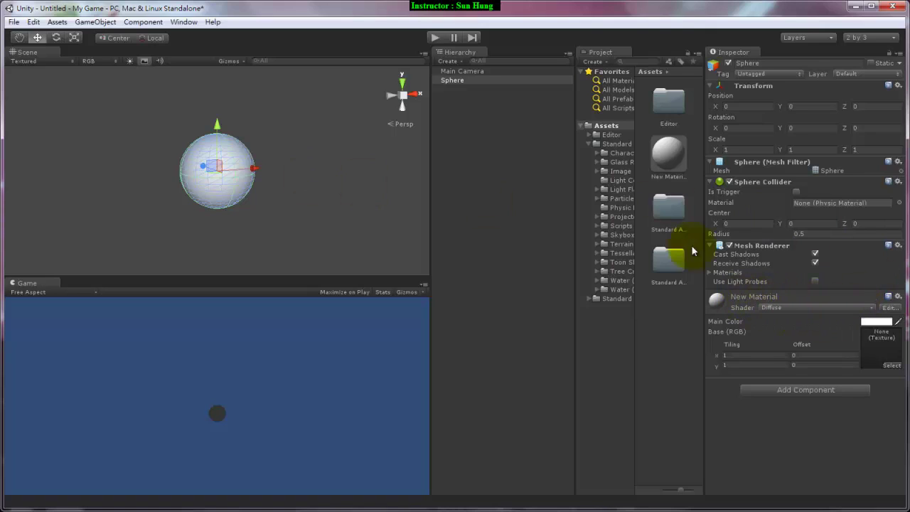
left_click(811, 305)
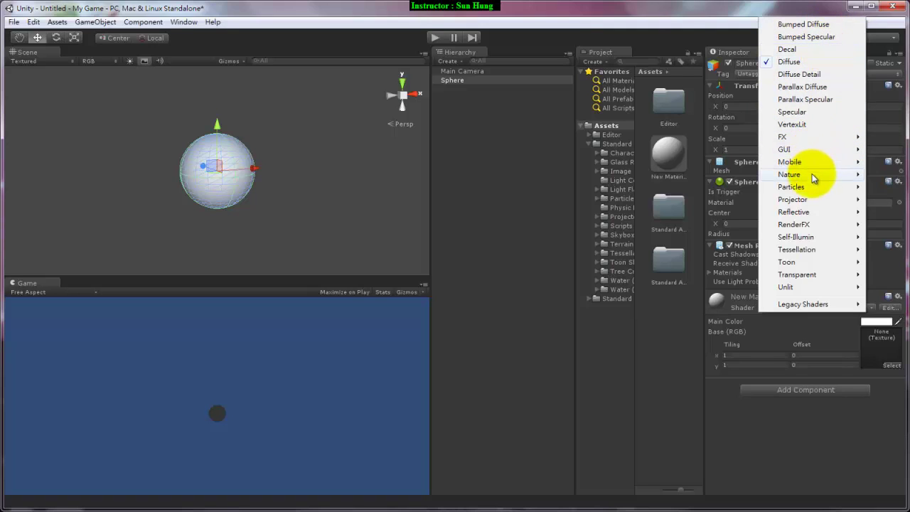
mouse_move(808, 187)
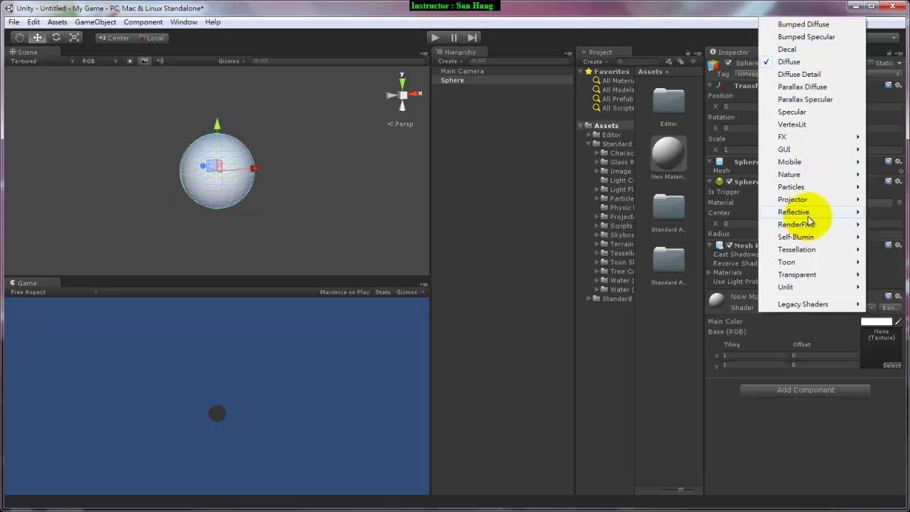
mouse_move(806, 211)
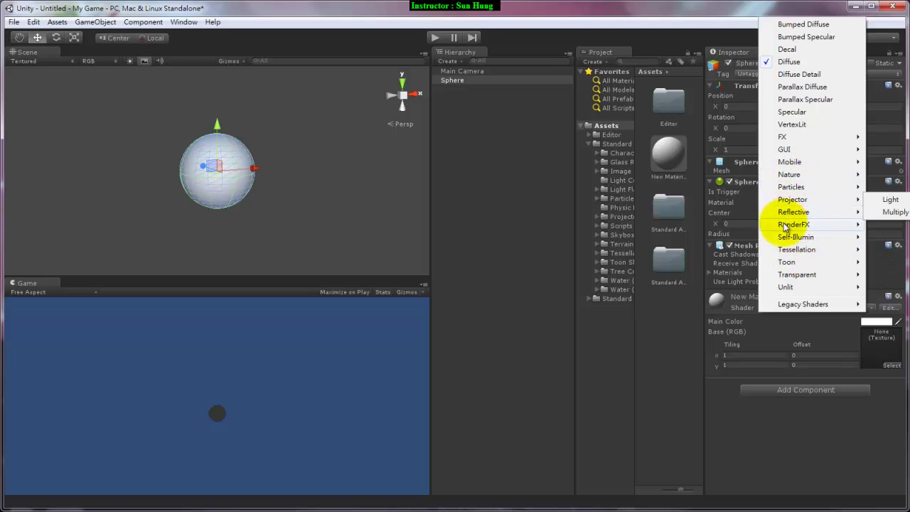
mouse_move(788, 276)
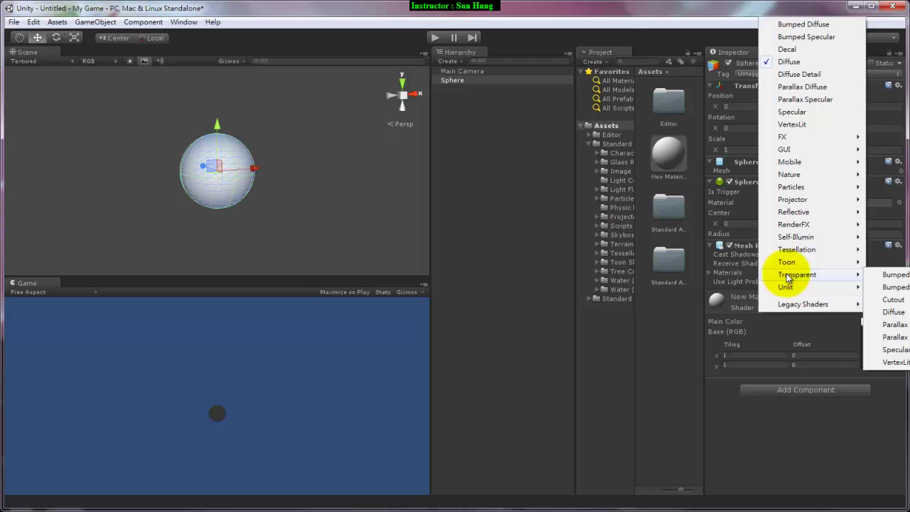
left_click(552, 416)
left_click(220, 162)
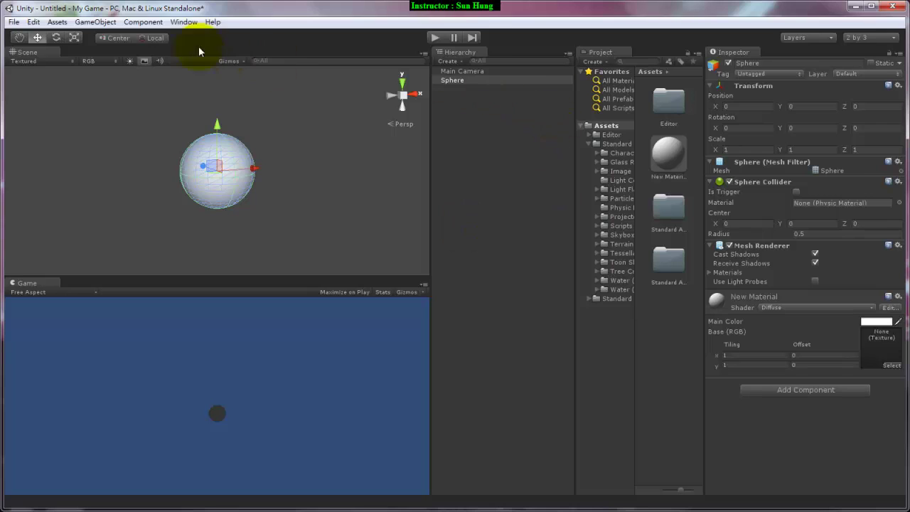
left_click(183, 23)
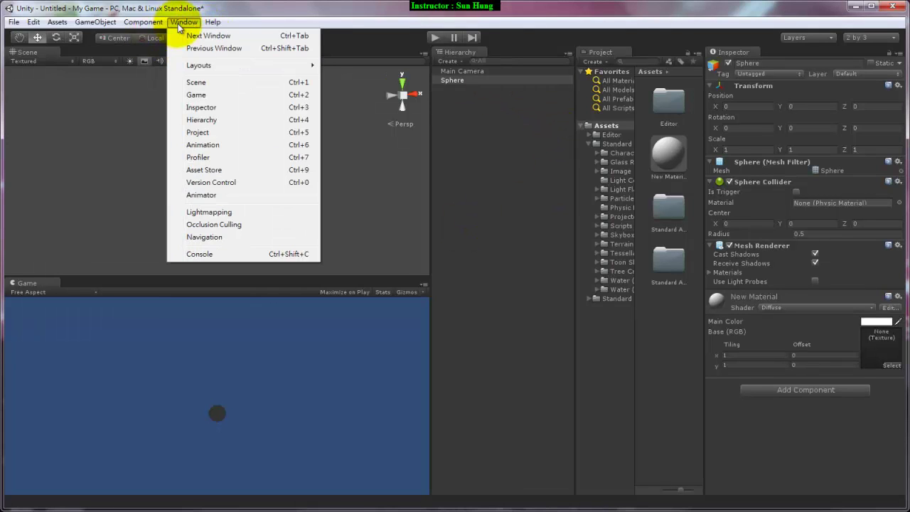
left_click(218, 143)
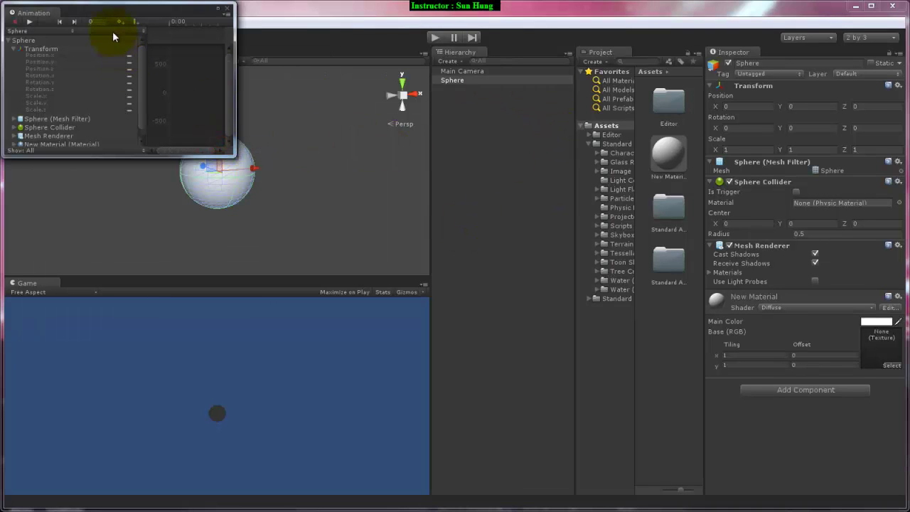
left_click_drag(138, 12, 401, 190)
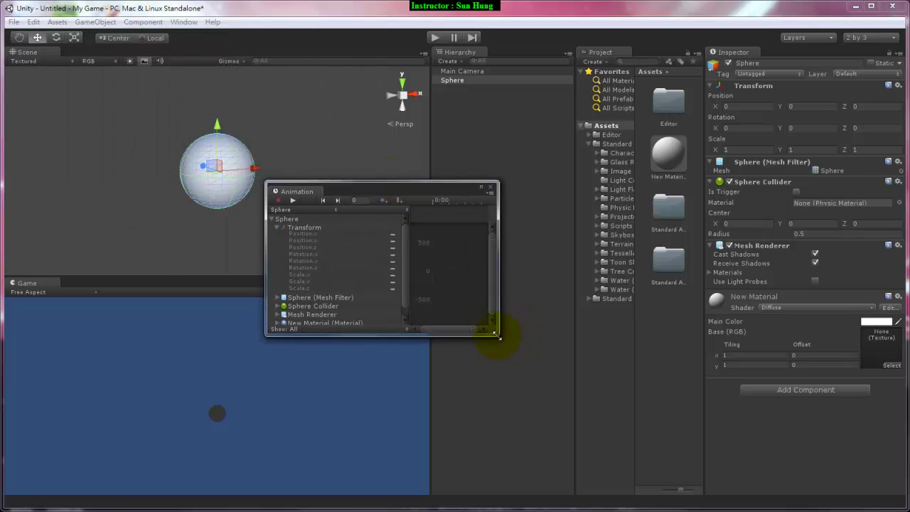
left_click_drag(498, 336, 810, 421)
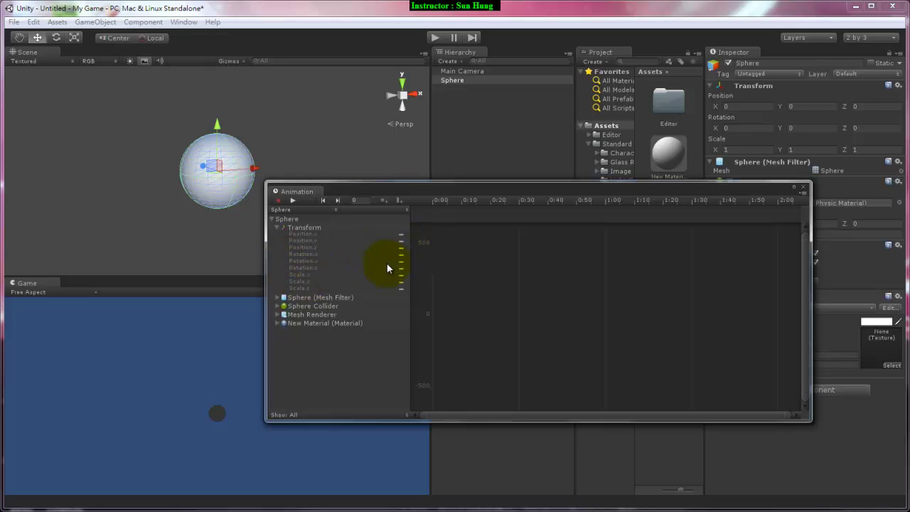
left_click(802, 186)
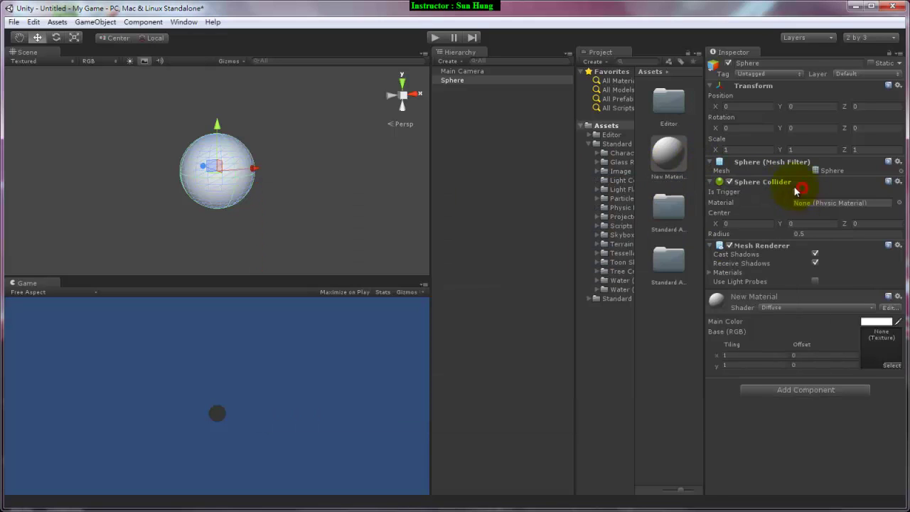
- Bring up the Hierarchy window, select the sphere in the Scene view, and switch to the Hand tool
left_click(183, 23)
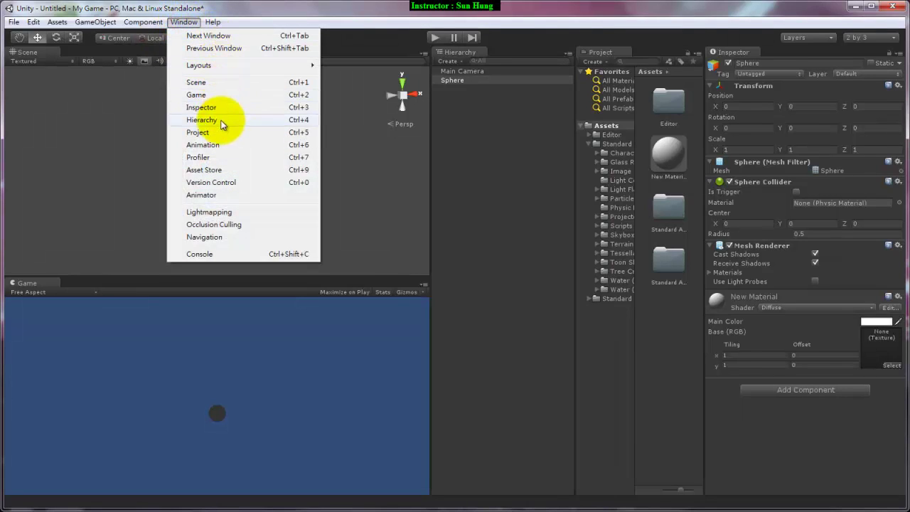
left_click(304, 123)
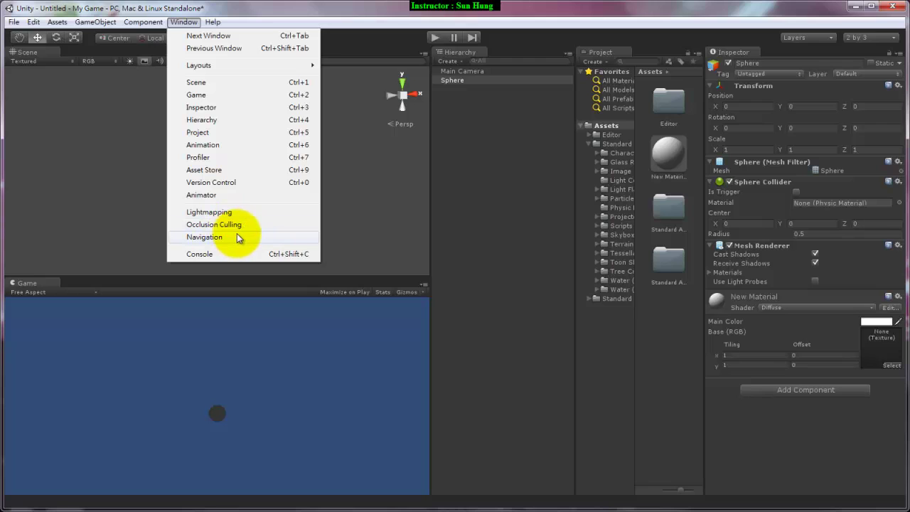
mouse_move(142, 21)
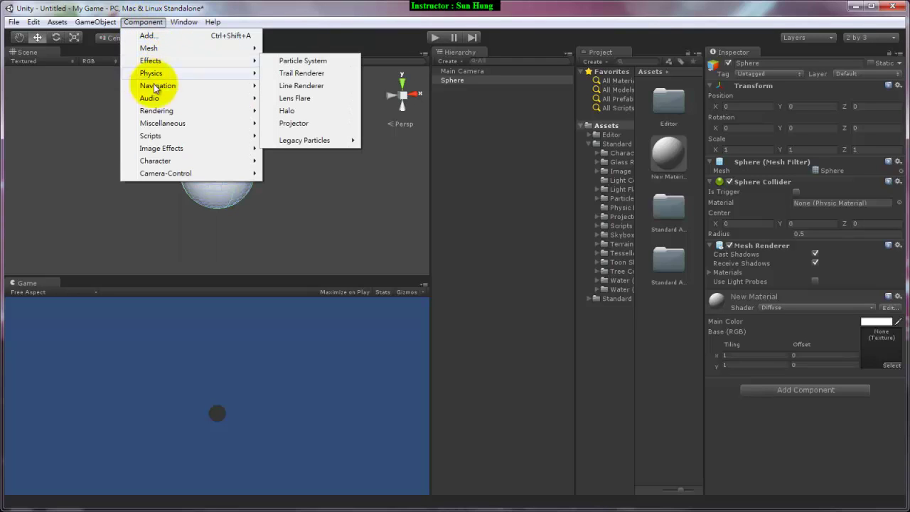
left_click(424, 245)
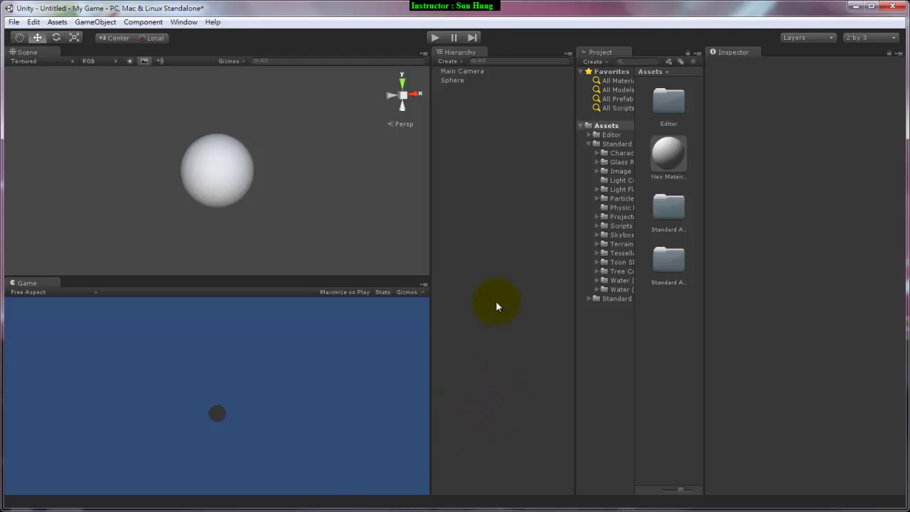
left_click(224, 146)
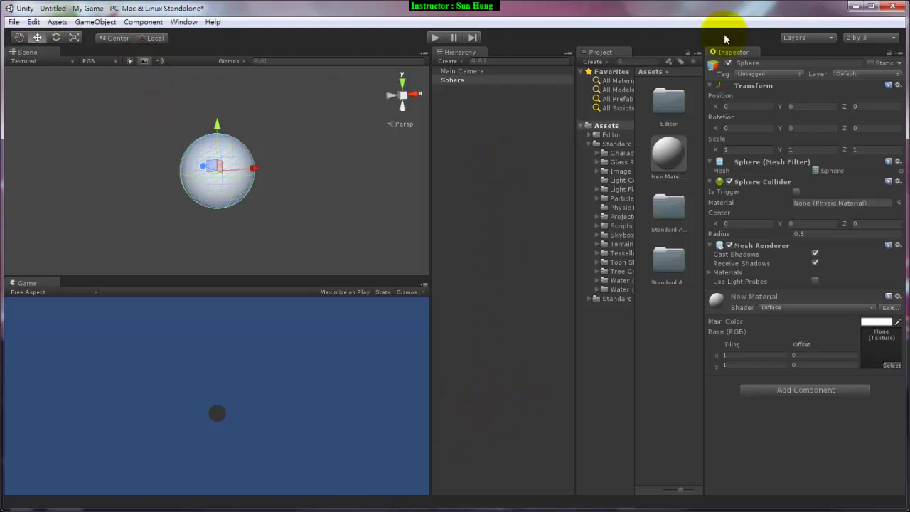
key("q")
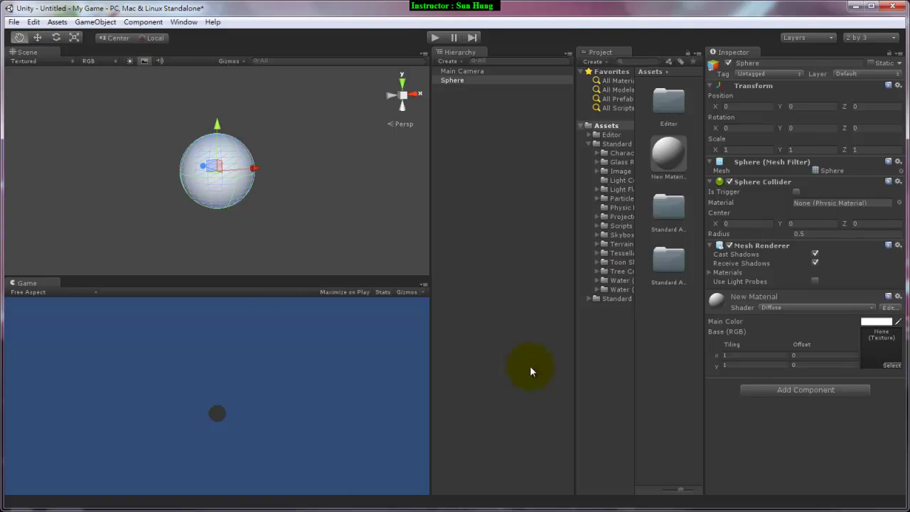